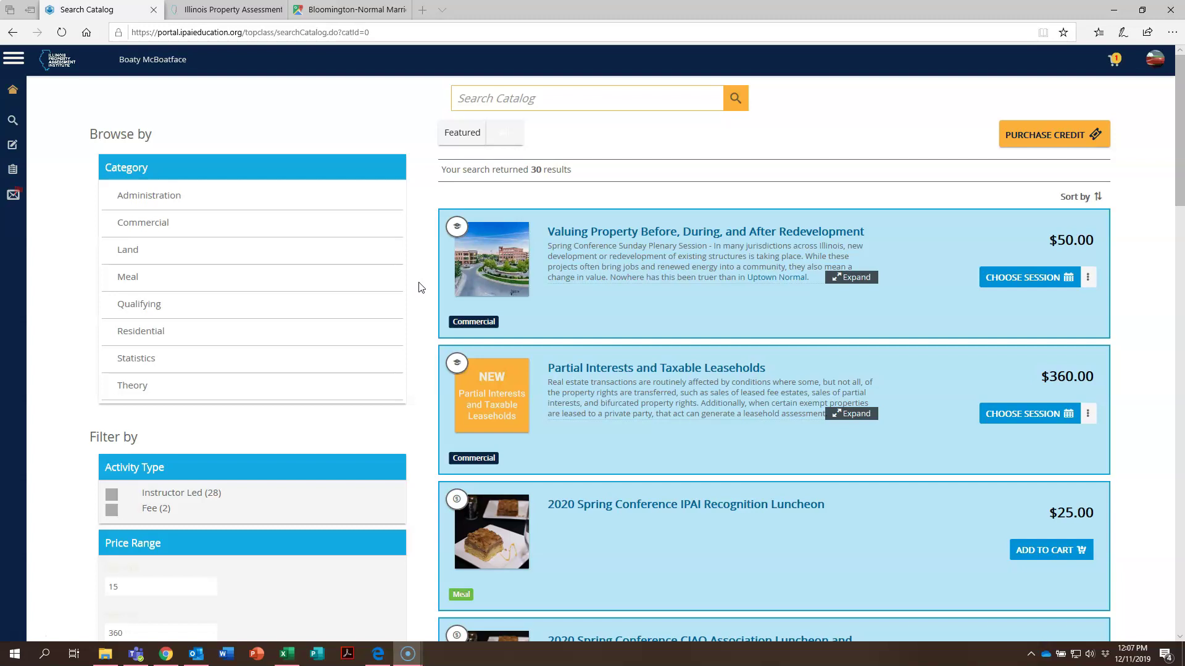
- Find Assessment of Oil & Coal ($360.00) in the catalog and reveal its Add to Wishlist option
{"action": "scroll", "coordinate": [419, 287], "scroll_direction": "down", "scroll_amount": 1}
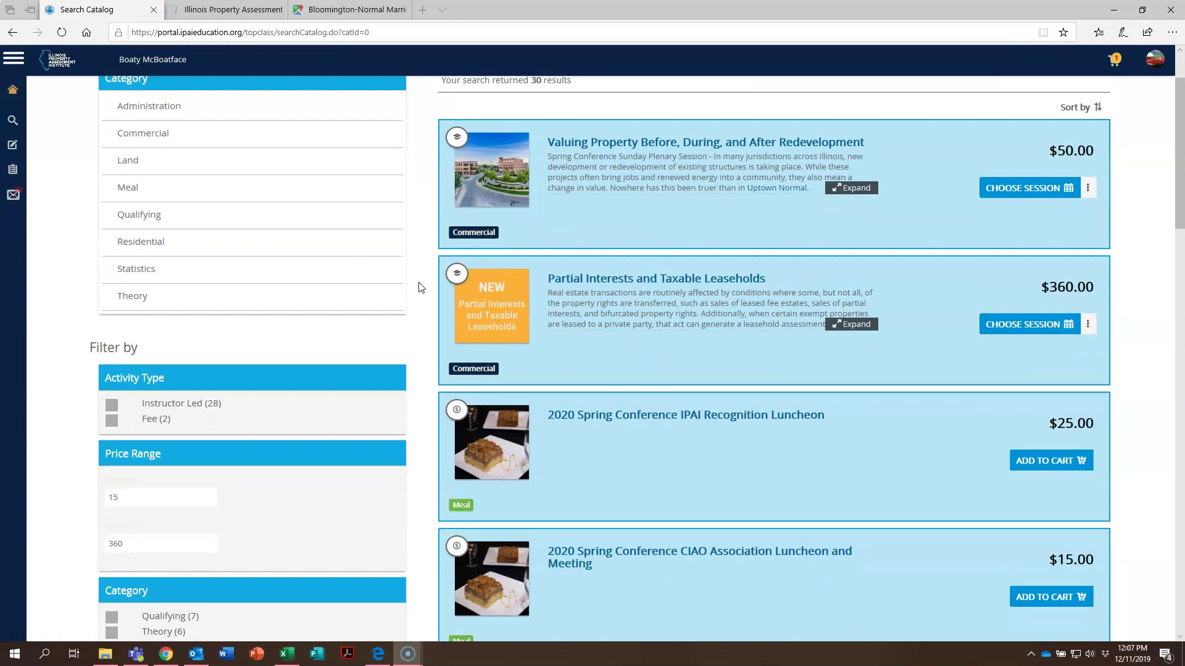
{"action": "scroll", "coordinate": [419, 287], "scroll_direction": "up", "scroll_amount": 1}
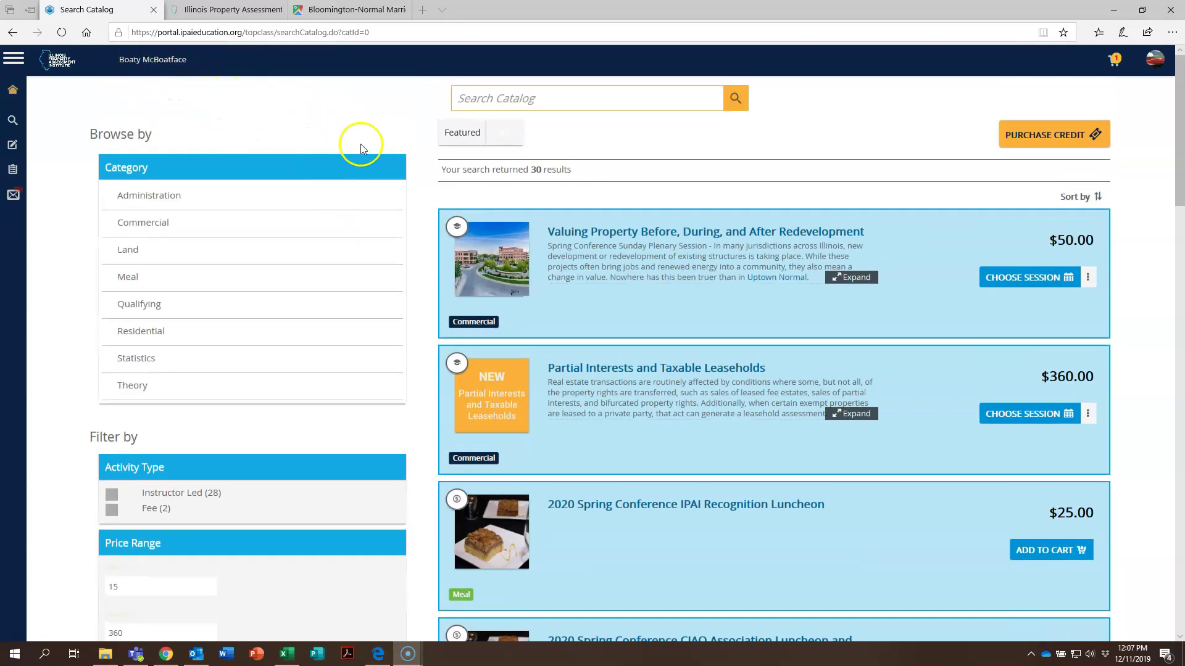
{"action": "scroll", "coordinate": [418, 232], "scroll_direction": "down", "scroll_amount": 4}
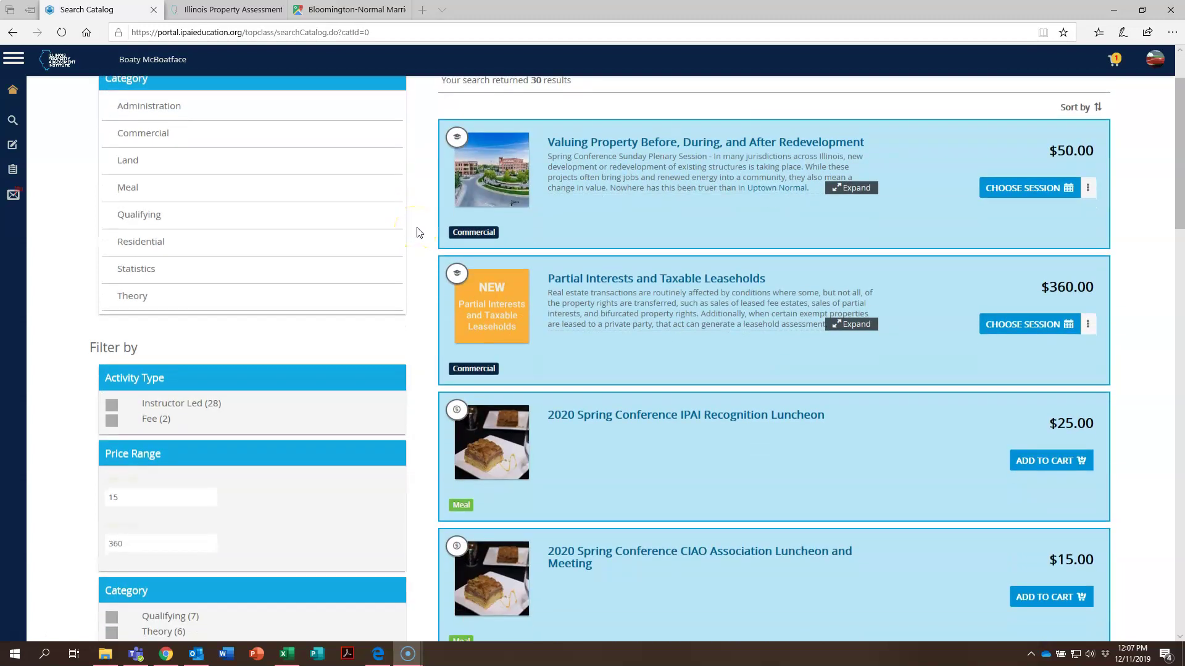
{"action": "scroll", "coordinate": [418, 232], "scroll_direction": "down", "scroll_amount": 6}
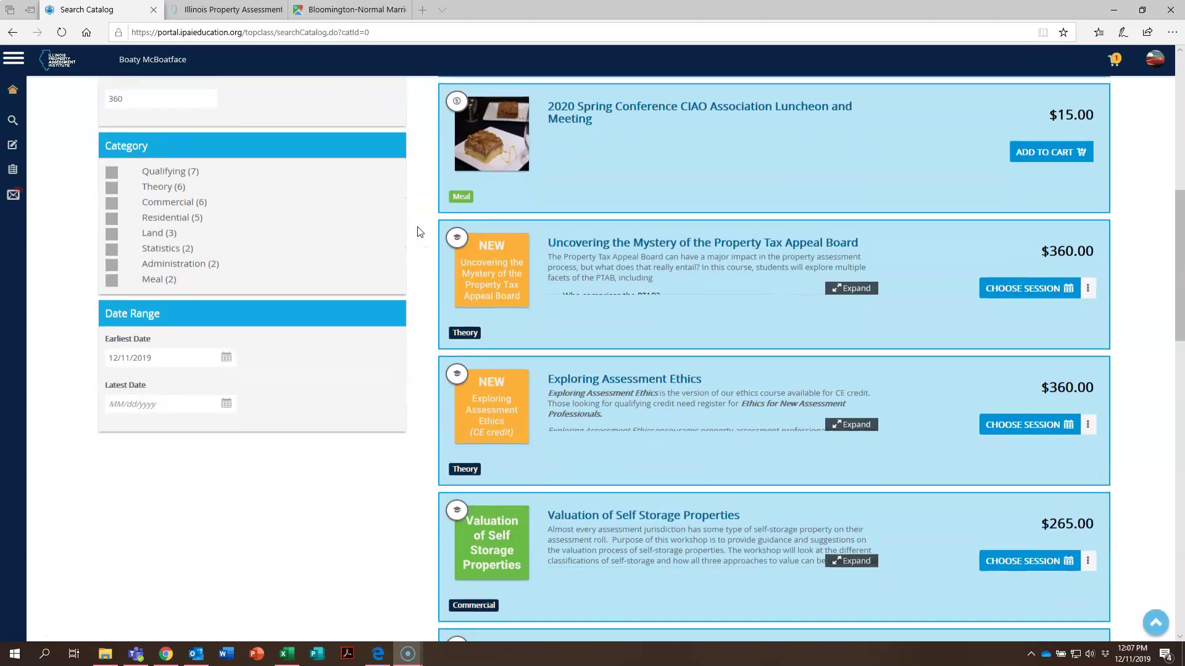
{"action": "scroll", "coordinate": [417, 232], "scroll_direction": "down", "scroll_amount": 2}
{"action": "left_click", "coordinate": [418, 246]}
{"action": "scroll", "coordinate": [424, 252], "scroll_direction": "down", "scroll_amount": 2}
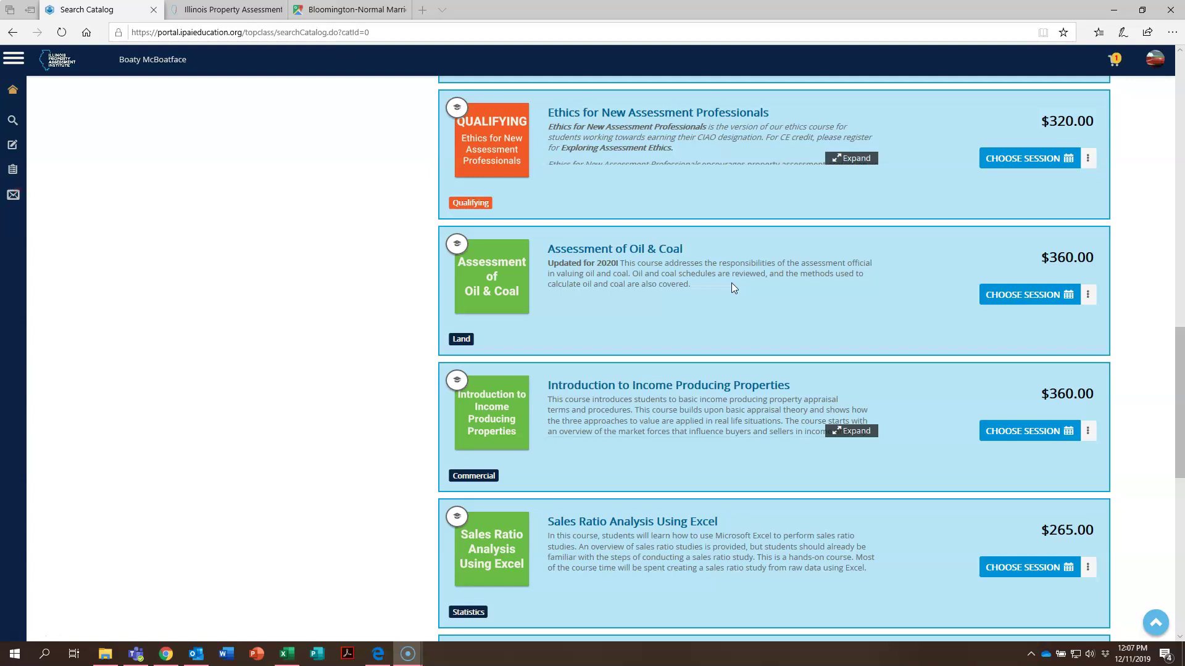
{"action": "left_click", "coordinate": [742, 277]}
{"action": "left_click", "coordinate": [1088, 296]}
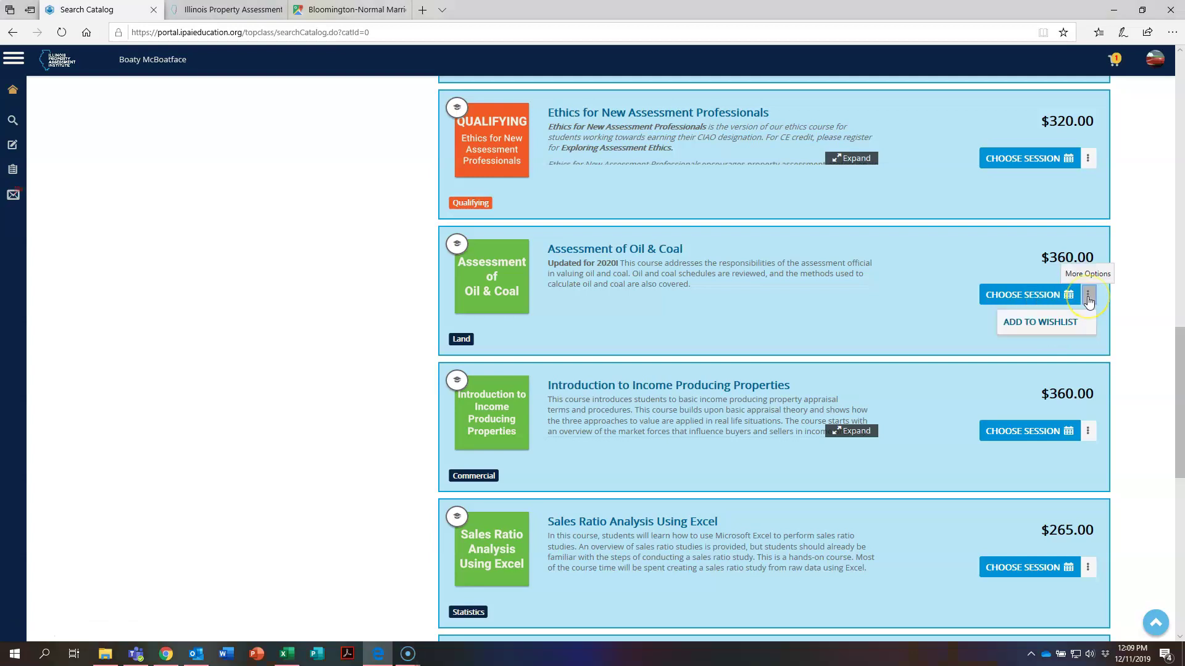
- Wishlist Assessment of Oil & Coal with the comment 'Want to take this!!!', then return to the top
{"action": "left_click", "coordinate": [1057, 327]}
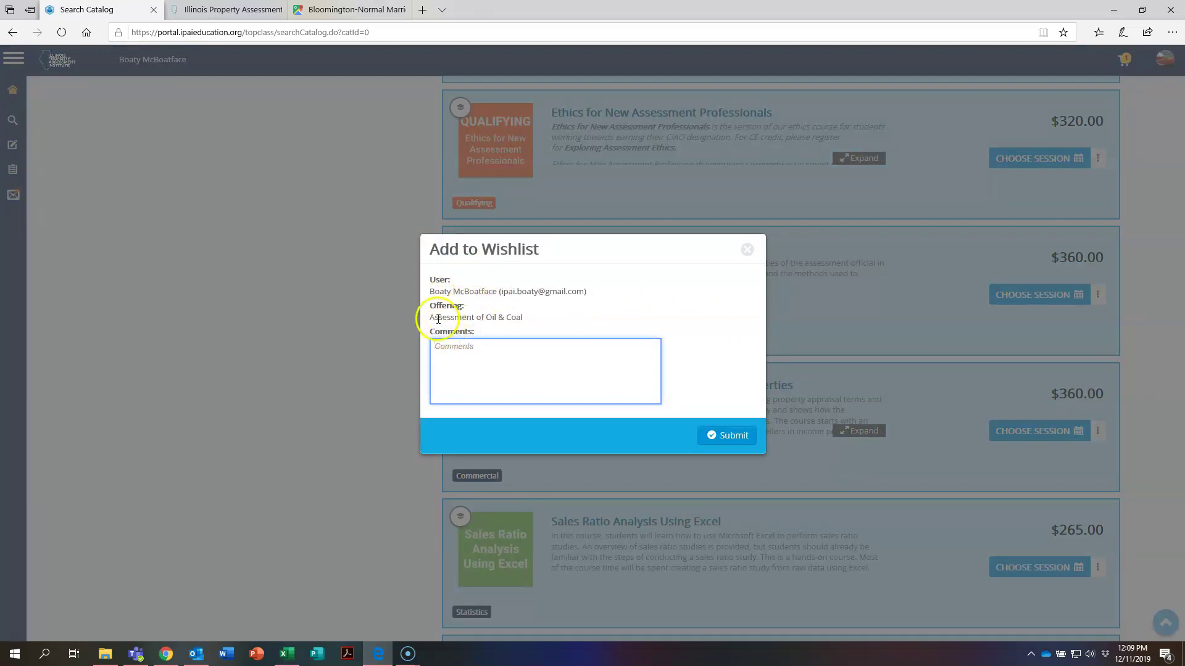
{"action": "left_click", "coordinate": [522, 351]}
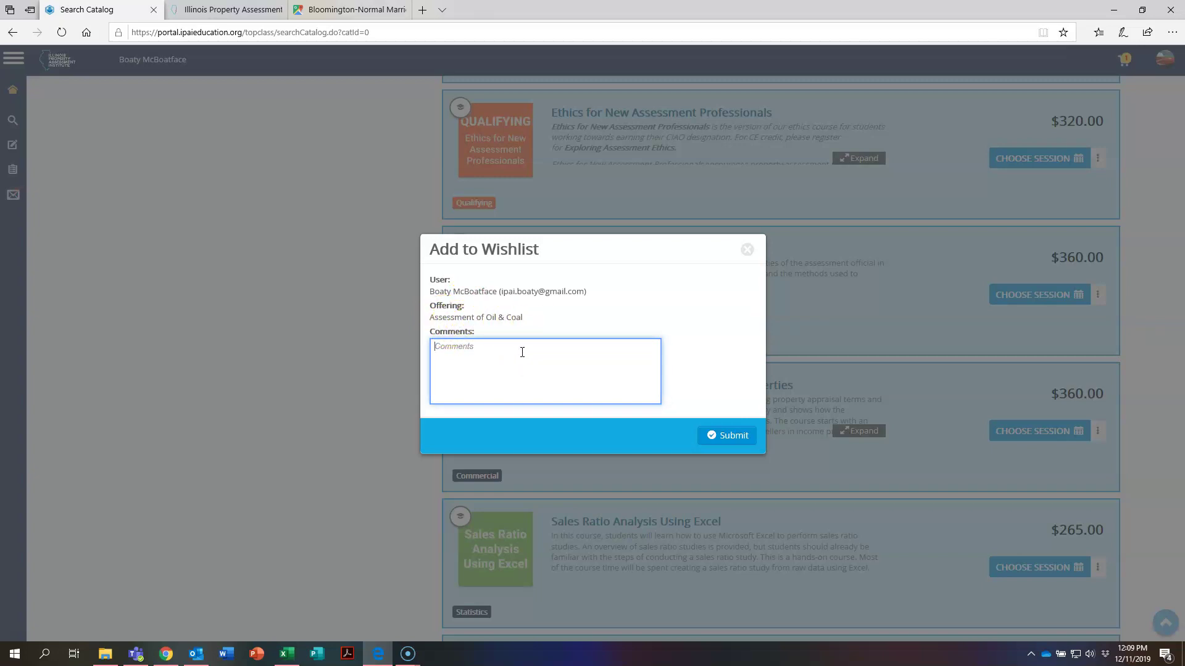
{"action": "type", "text": "Want to "}
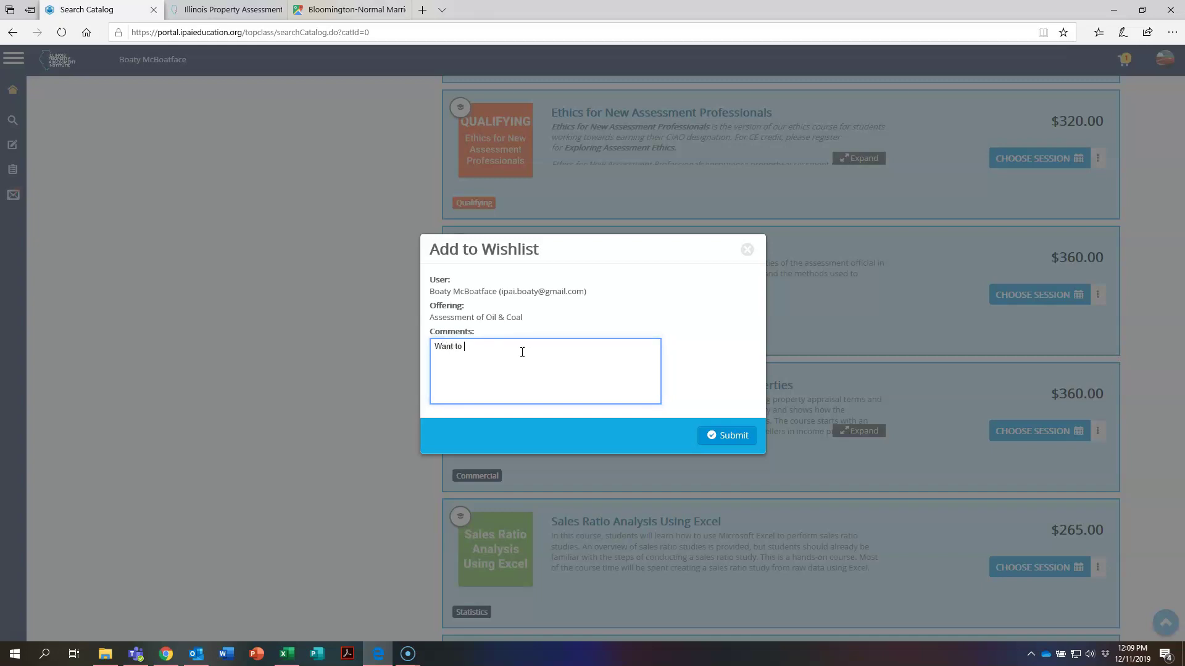
{"action": "type", "text": "take th"}
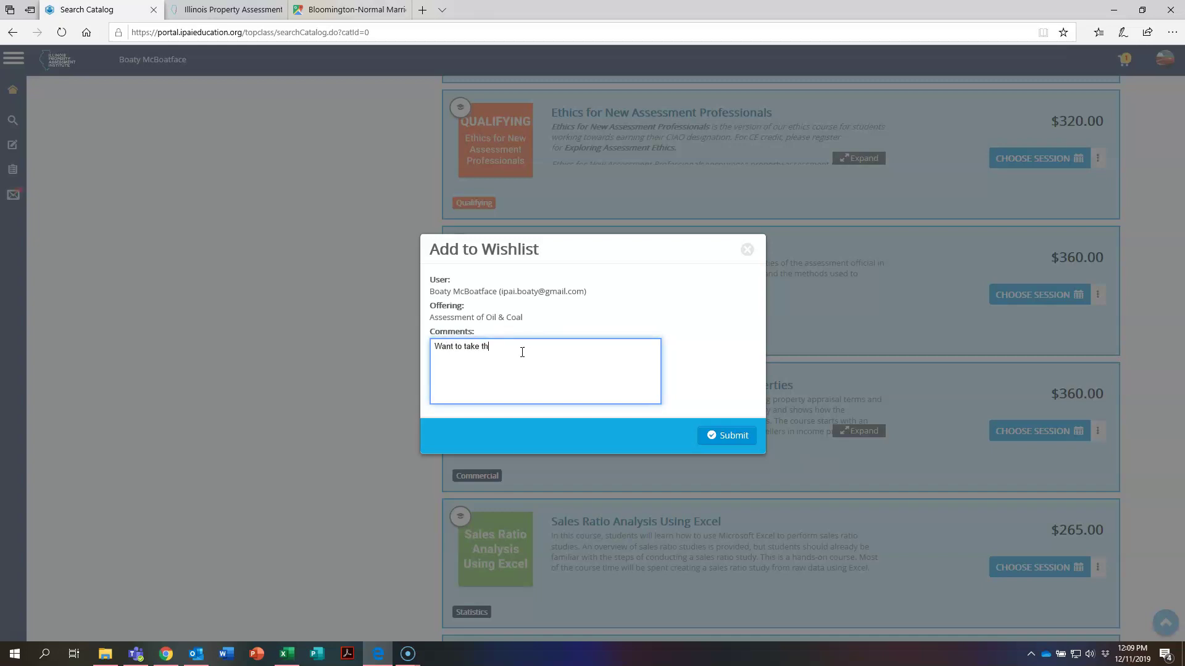
{"action": "type", "text": "is!!!"}
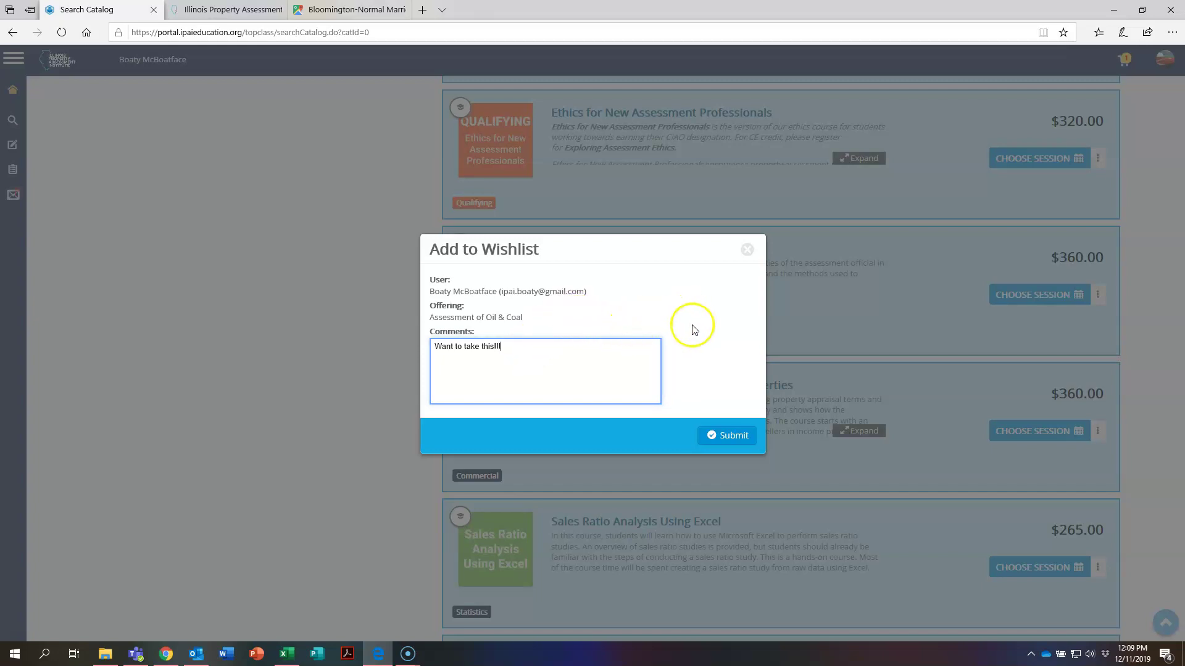
{"action": "left_click", "coordinate": [728, 436]}
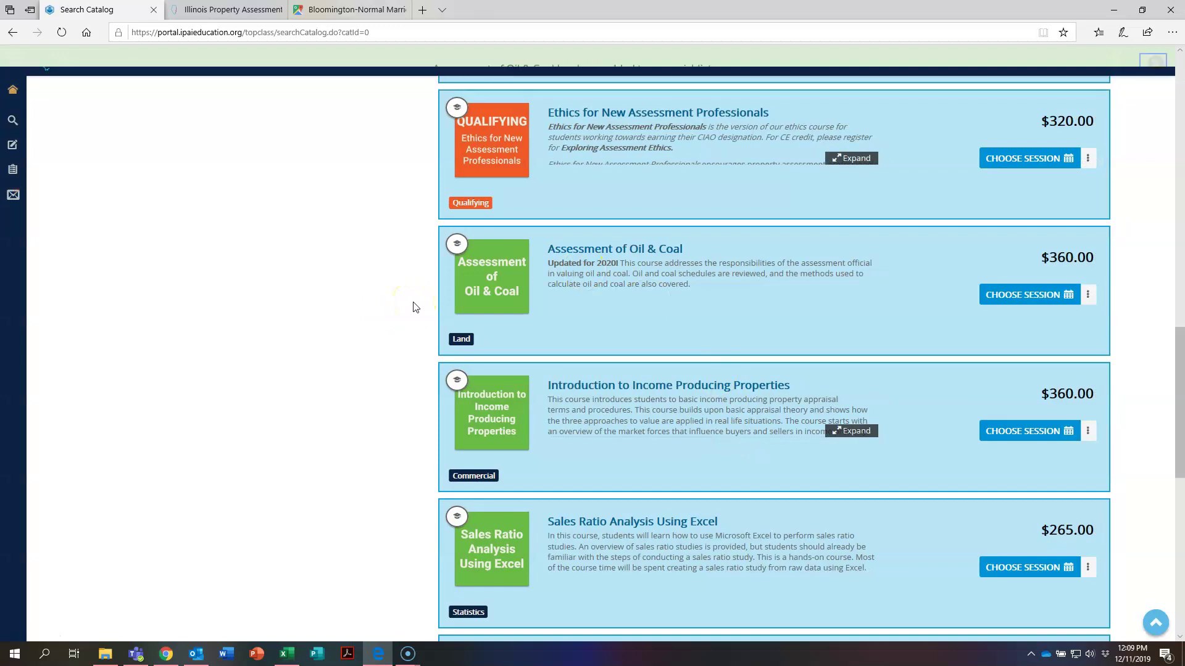
{"action": "scroll", "coordinate": [417, 281], "scroll_direction": "up", "scroll_amount": 2}
{"action": "scroll", "coordinate": [417, 281], "scroll_direction": "up", "scroll_amount": 5}
{"action": "scroll", "coordinate": [414, 278], "scroll_direction": "up", "scroll_amount": 7}
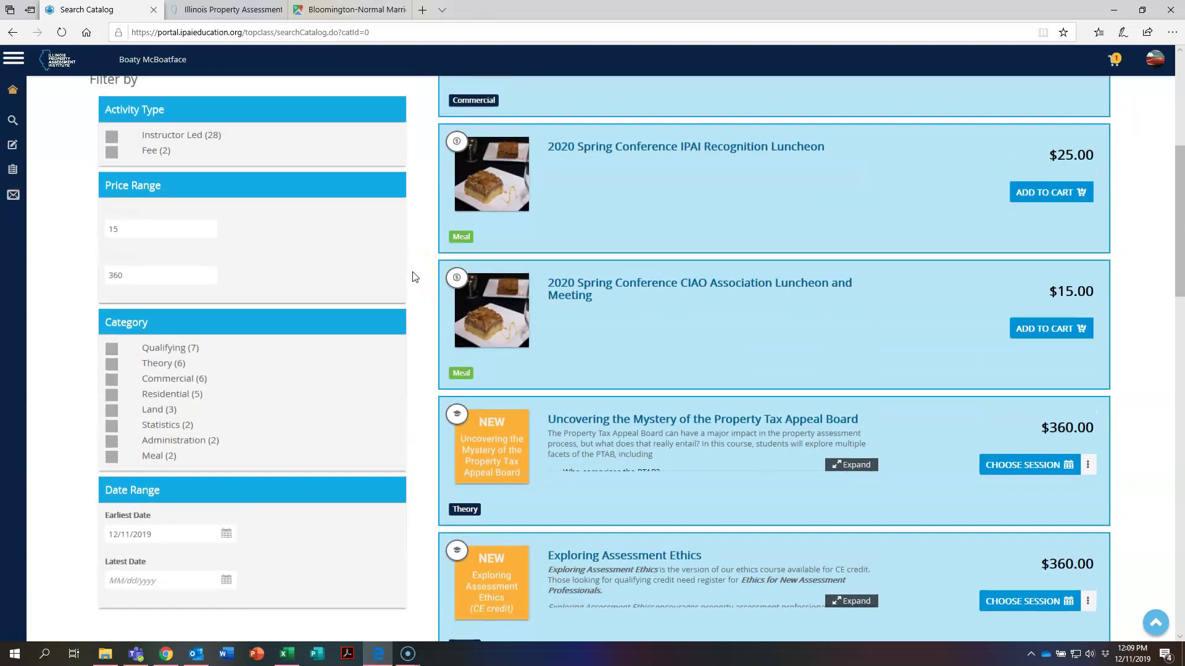
- Put the March 23 Spring Conference SEMINAR session of Partial Interests and Taxable Leaseholds in the cart and view the cart
{"action": "left_click", "coordinate": [413, 282]}
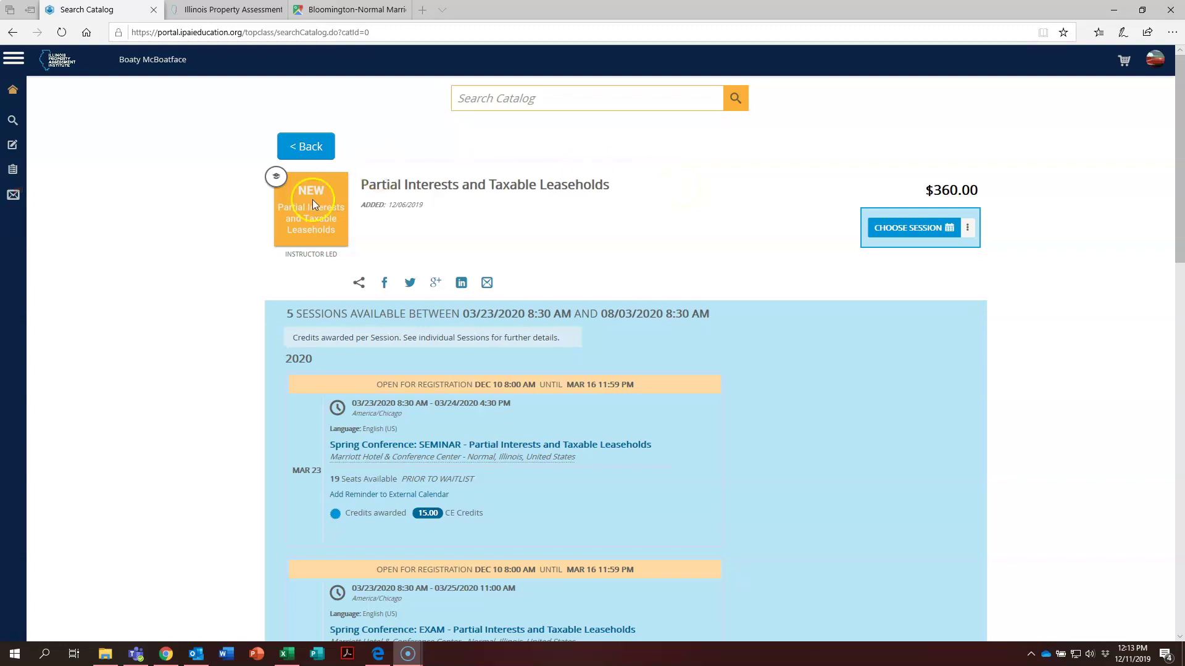
{"action": "scroll", "coordinate": [214, 235], "scroll_direction": "down", "scroll_amount": 3}
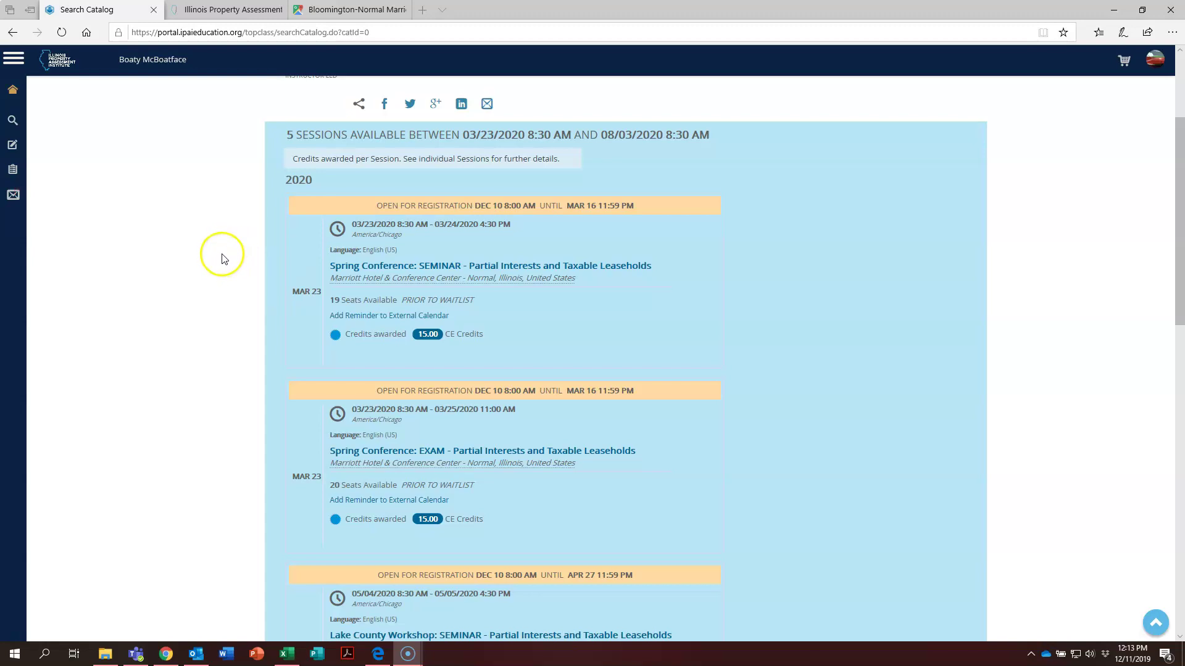
{"action": "scroll", "coordinate": [225, 251], "scroll_direction": "down", "scroll_amount": 1}
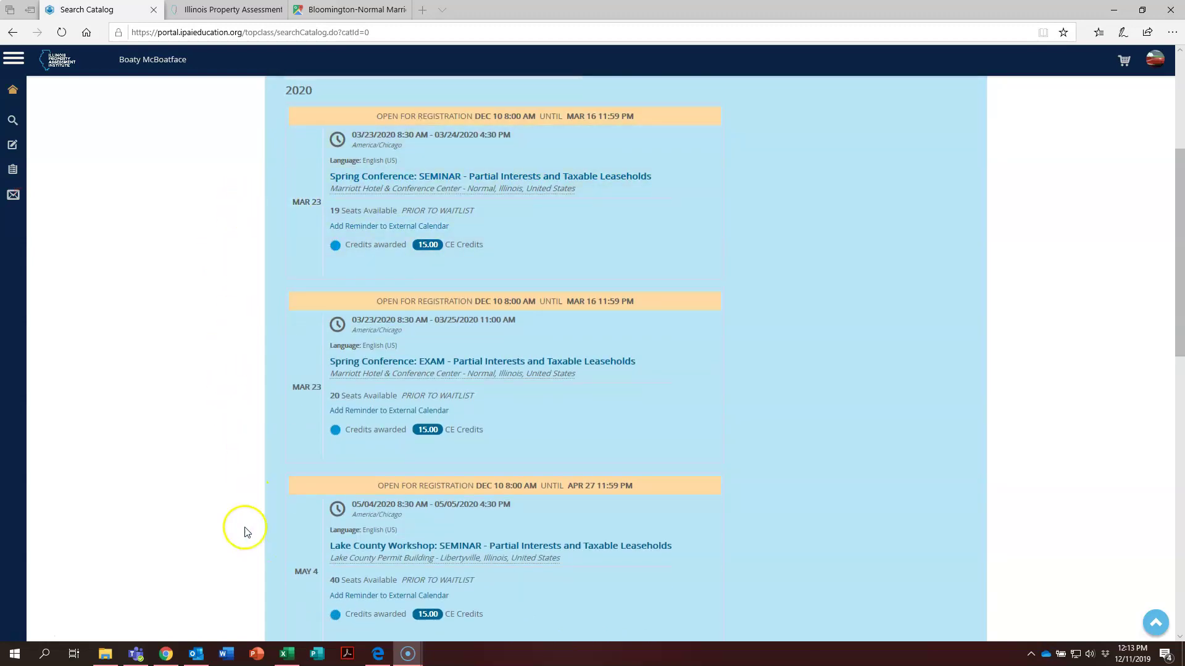
{"action": "scroll", "coordinate": [238, 516], "scroll_direction": "down", "scroll_amount": 3}
{"action": "scroll", "coordinate": [241, 513], "scroll_direction": "up", "scroll_amount": 2}
{"action": "scroll", "coordinate": [241, 513], "scroll_direction": "up", "scroll_amount": 5}
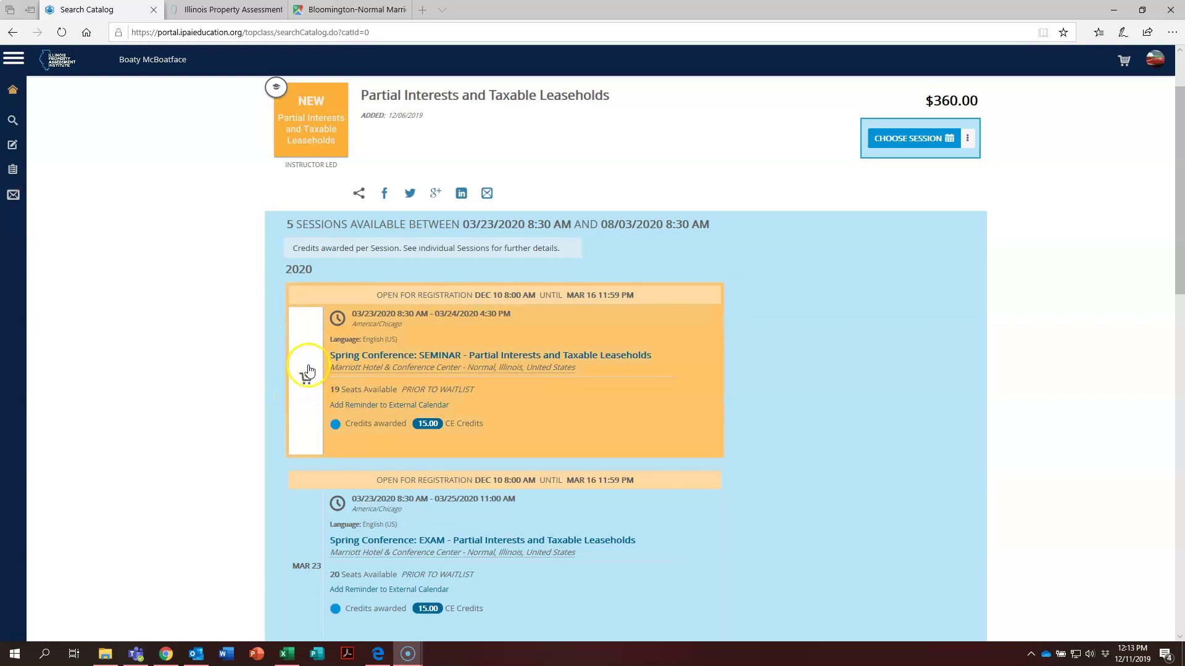
{"action": "left_click", "coordinate": [308, 390]}
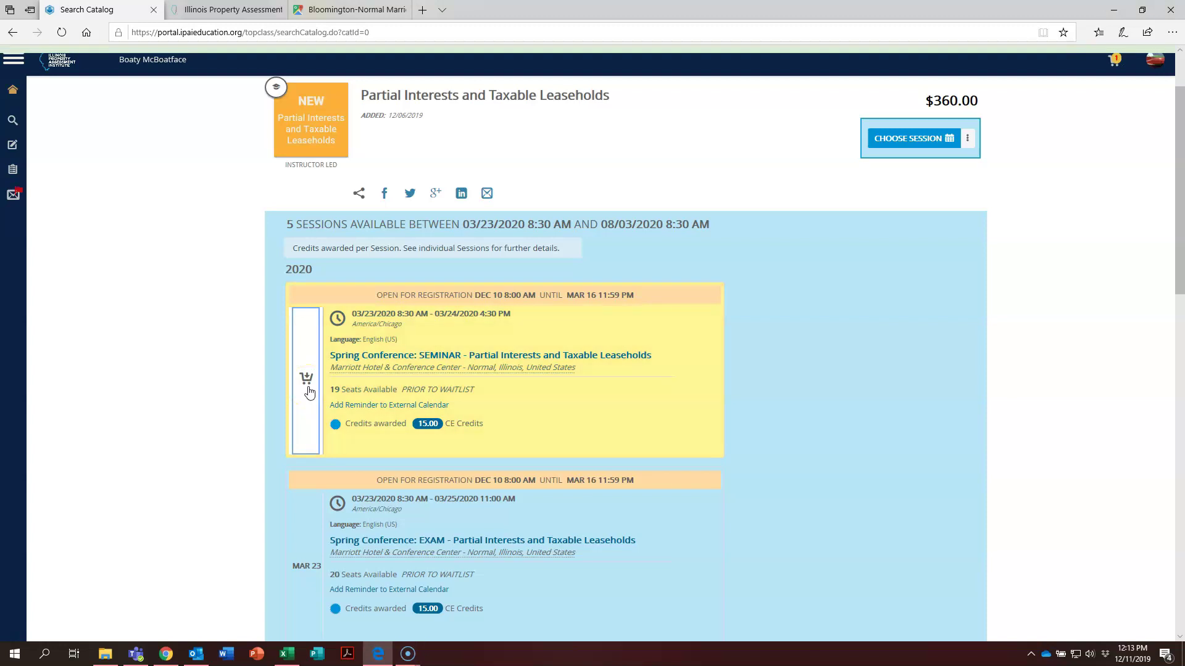
{"action": "left_click", "coordinate": [313, 385]}
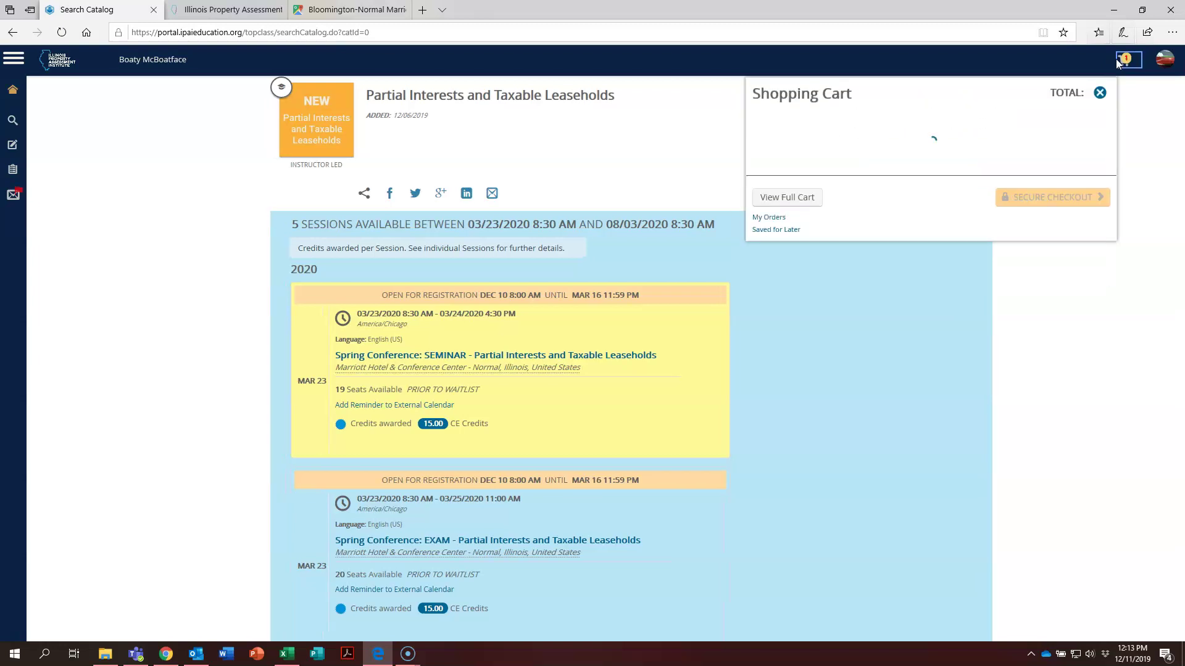
{"action": "left_click", "coordinate": [1030, 95]}
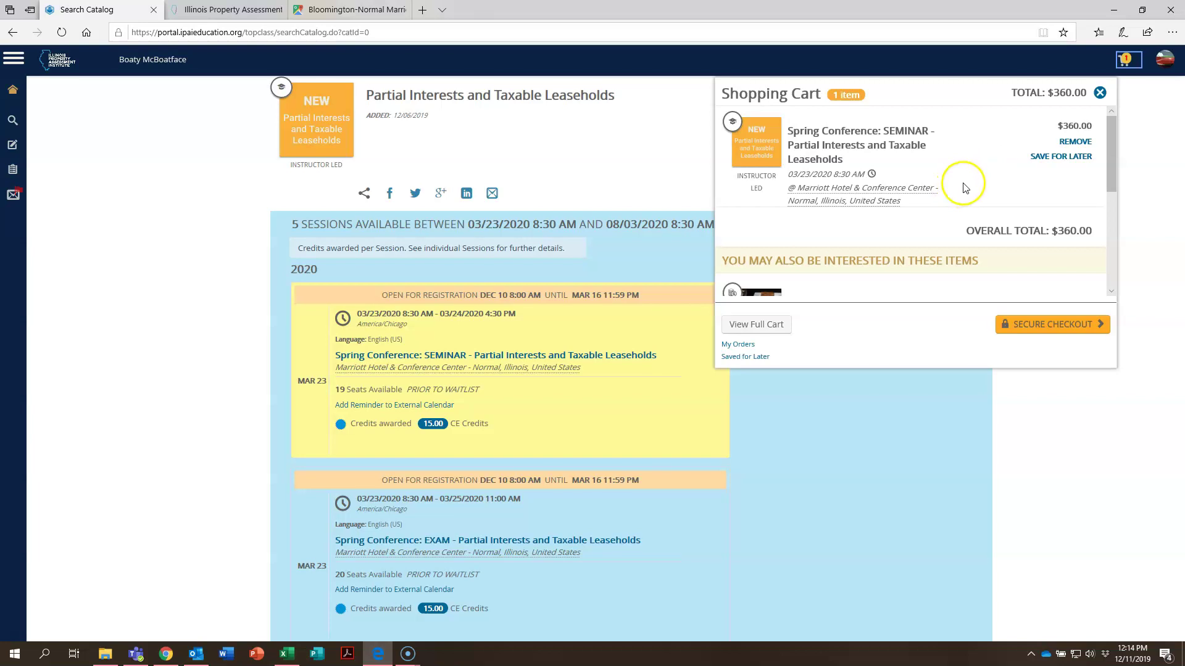
{"action": "scroll", "coordinate": [966, 187], "scroll_direction": "down", "scroll_amount": 3}
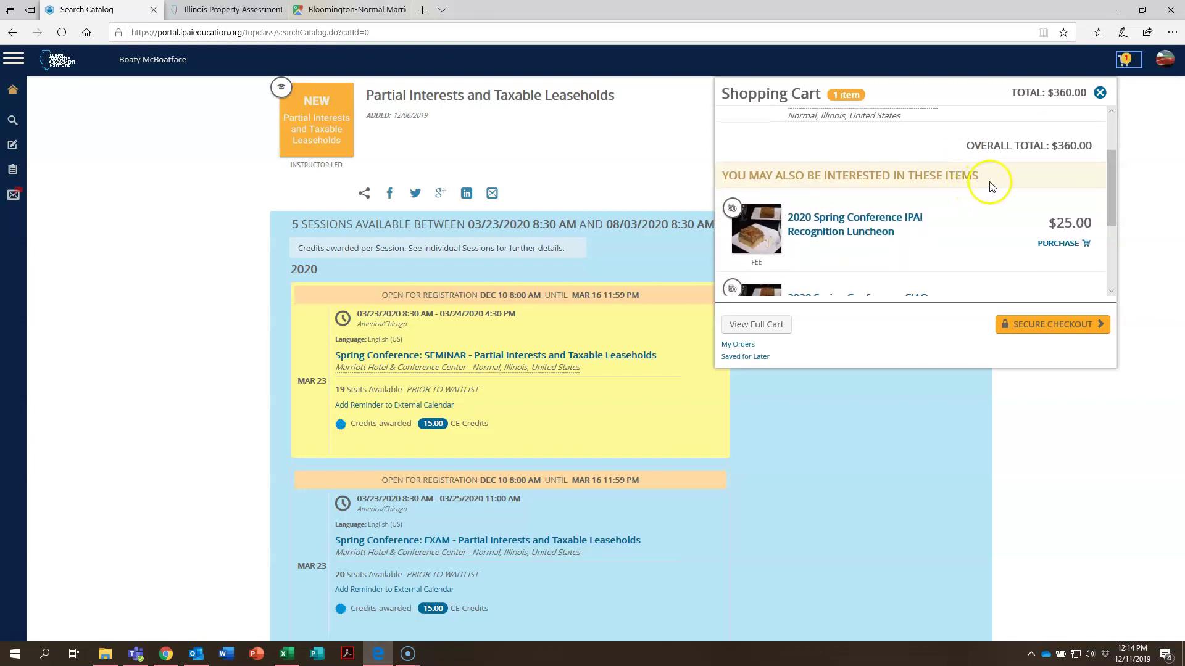
{"action": "scroll", "coordinate": [987, 185], "scroll_direction": "down", "scroll_amount": 1}
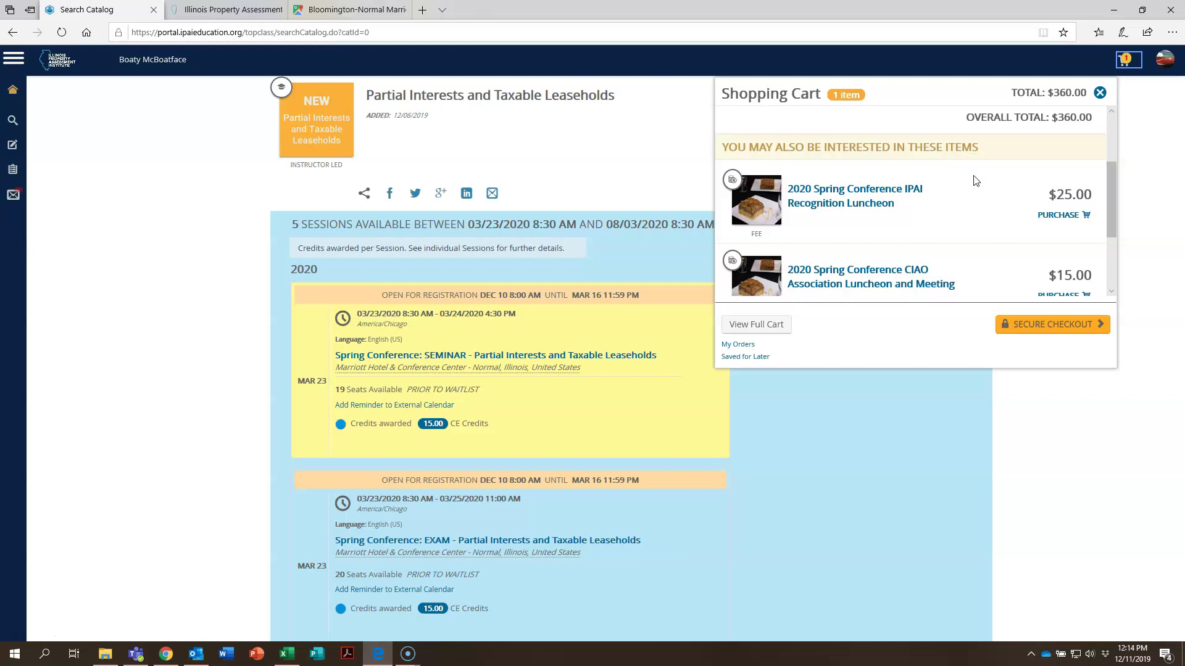
{"action": "scroll", "coordinate": [975, 181], "scroll_direction": "down", "scroll_amount": 1}
{"action": "scroll", "coordinate": [975, 180], "scroll_direction": "up", "scroll_amount": 1}
{"action": "scroll", "coordinate": [975, 181], "scroll_direction": "down", "scroll_amount": 1}
{"action": "left_click", "coordinate": [910, 193]}
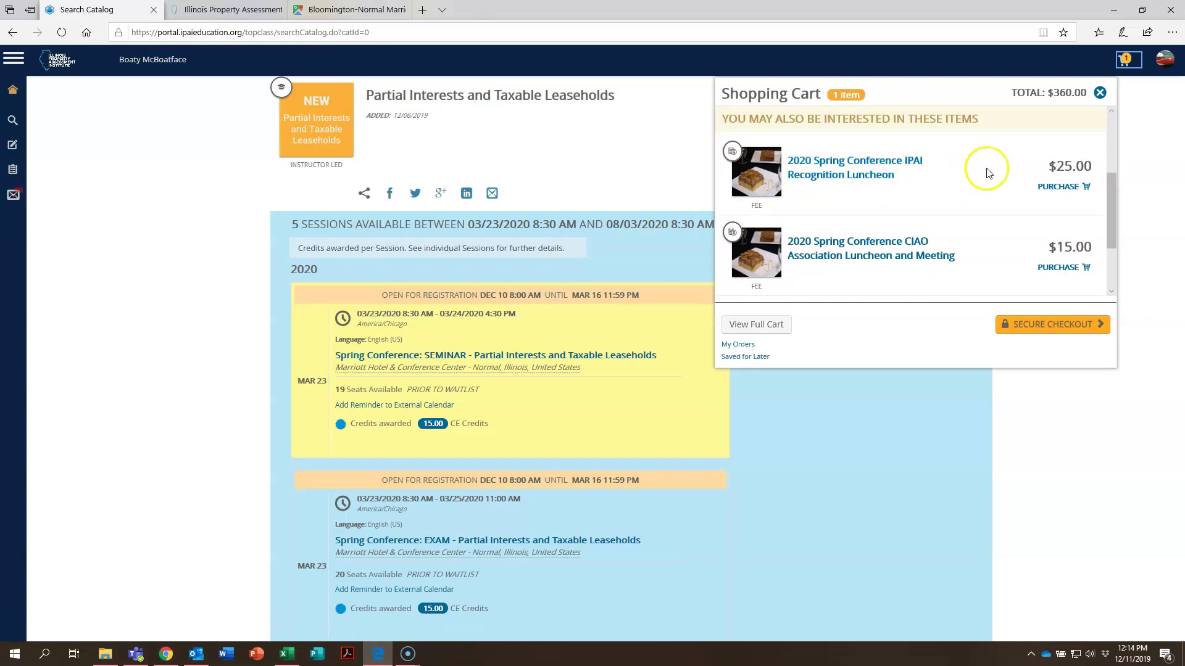
{"action": "scroll", "coordinate": [991, 171], "scroll_direction": "down", "scroll_amount": 1}
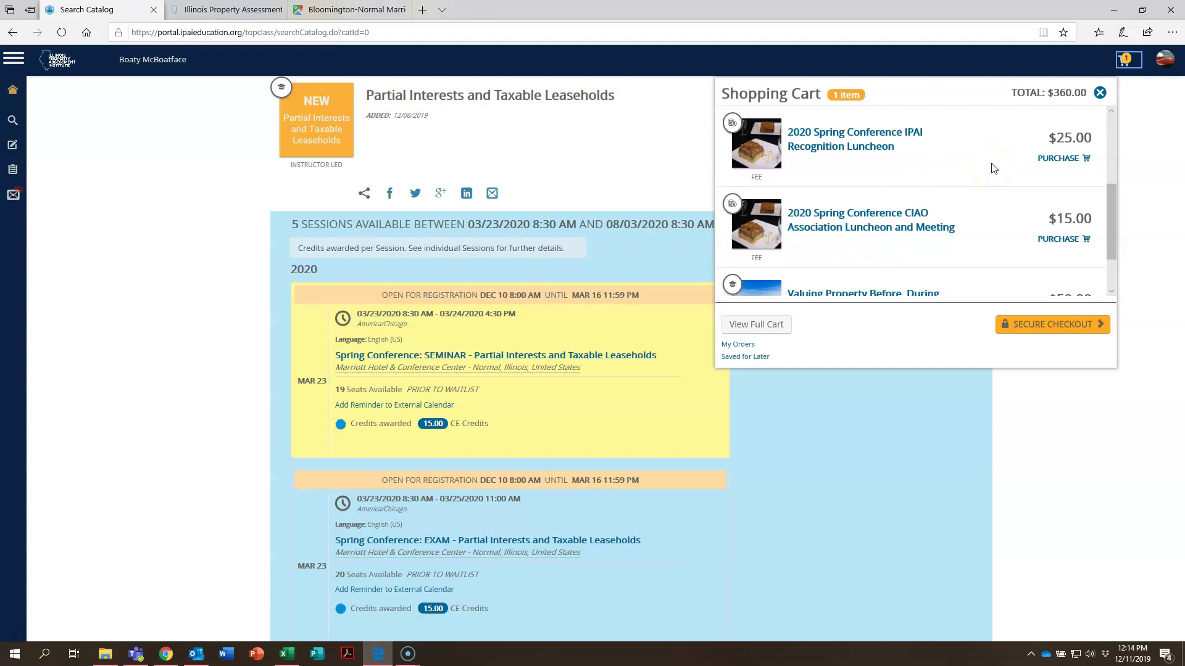
{"action": "scroll", "coordinate": [993, 169], "scroll_direction": "down", "scroll_amount": 1}
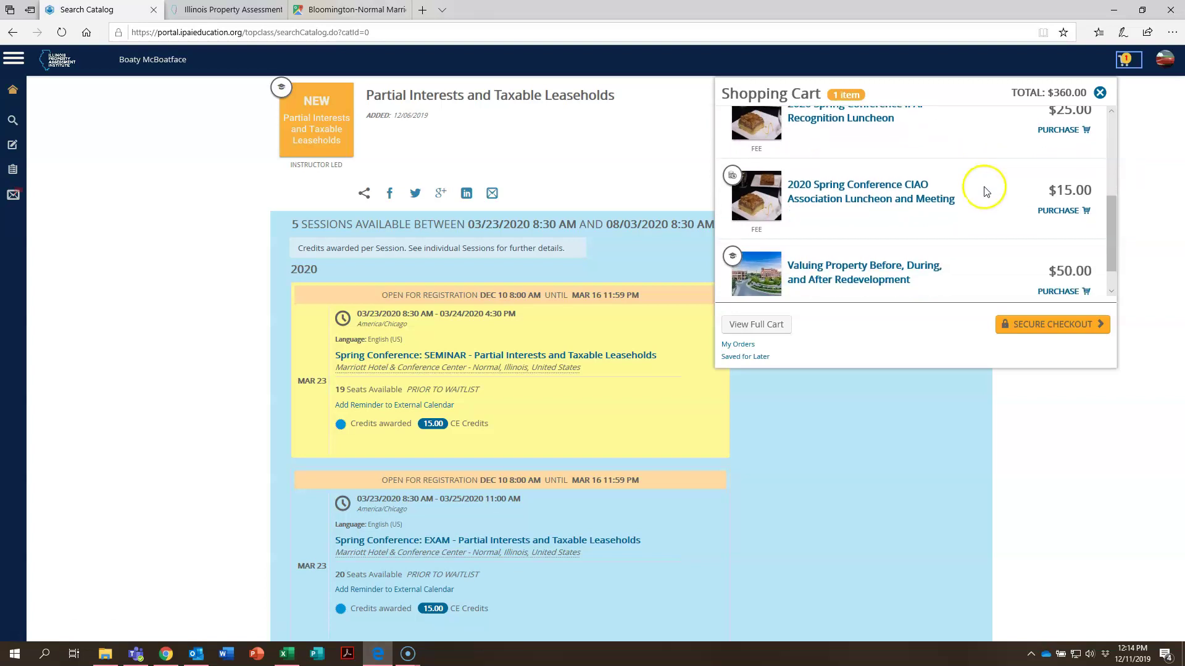
{"action": "scroll", "coordinate": [969, 206], "scroll_direction": "down", "scroll_amount": 1}
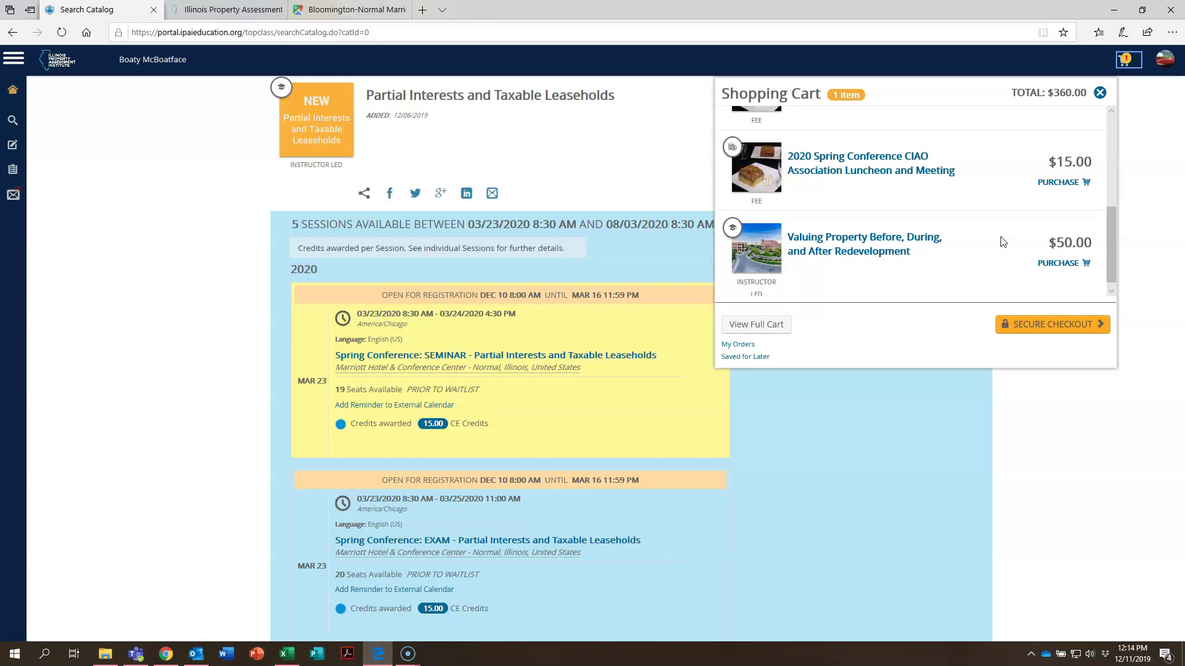
- Add the $50 Spring Conference Sunday Plenary Session from Valuing Property to the cart
{"action": "left_click", "coordinate": [1054, 264]}
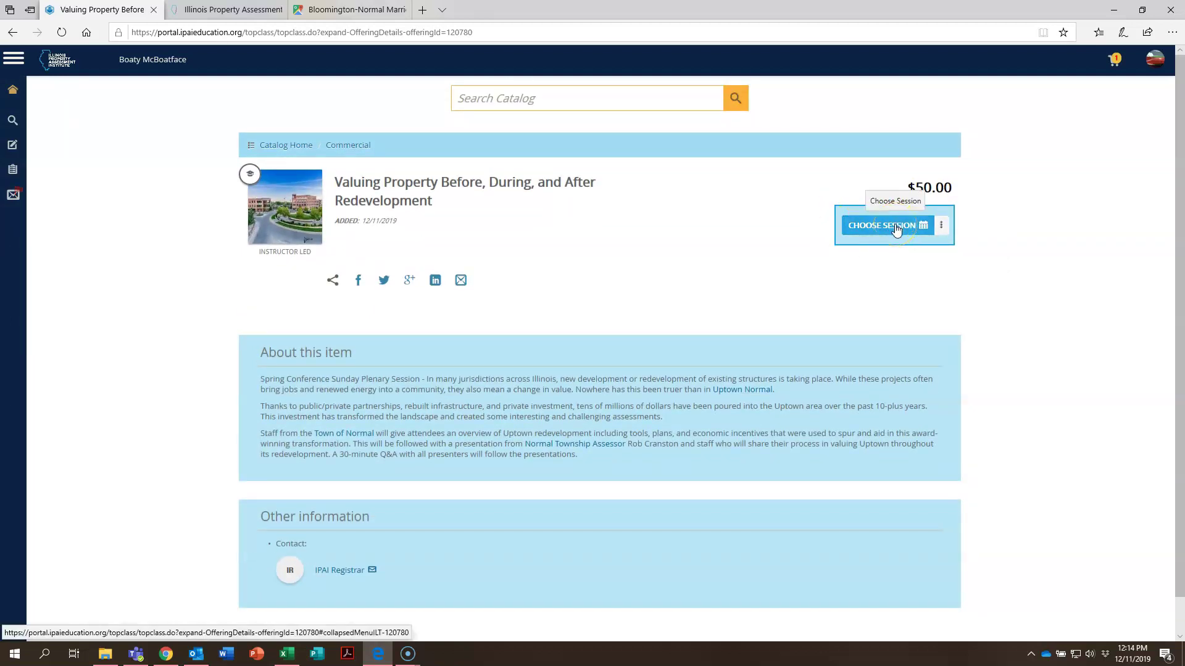
{"action": "left_click", "coordinate": [896, 227]}
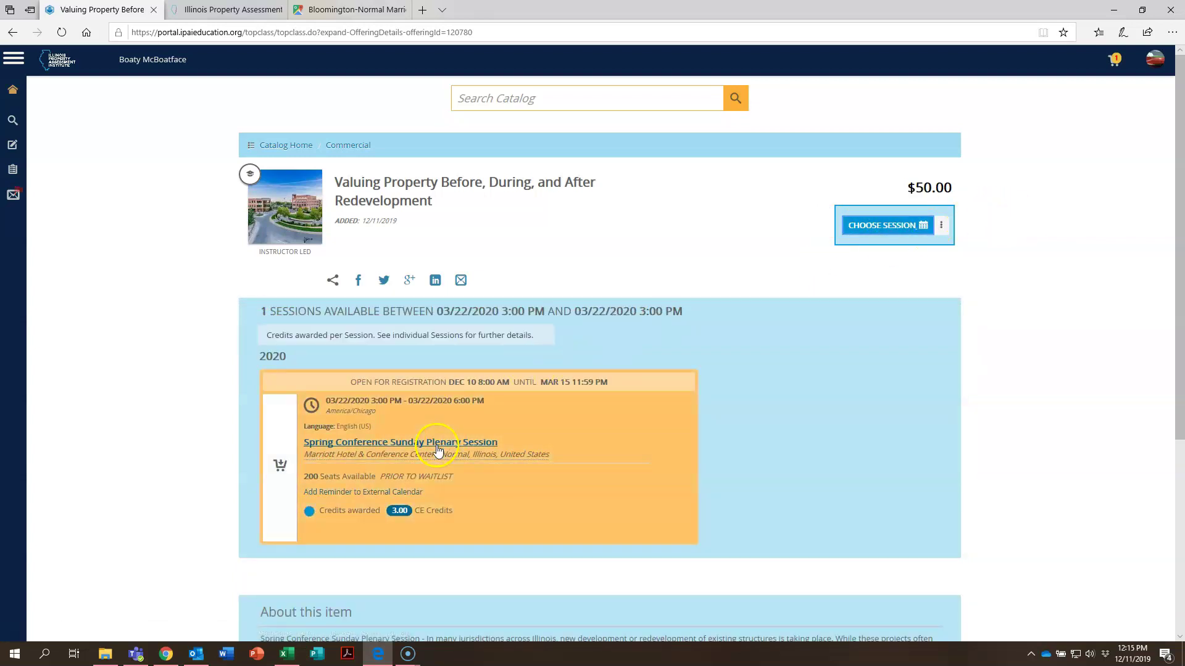
{"action": "left_click", "coordinate": [280, 472]}
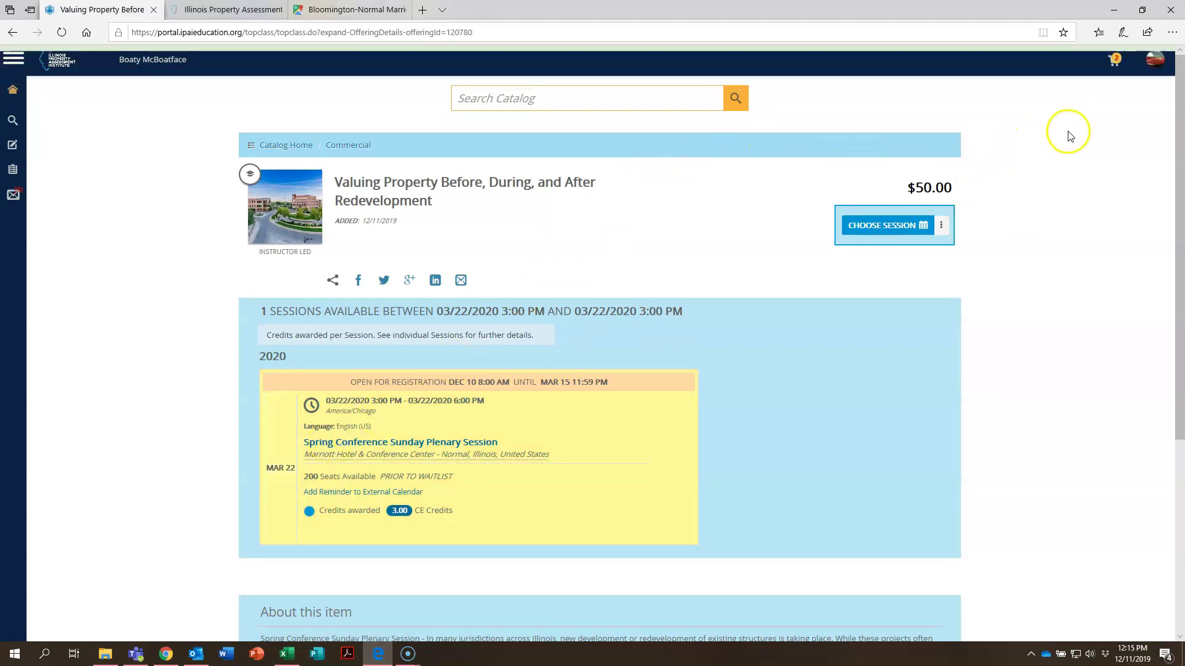
- Review the cart, now holding two items totalling $410.00
{"action": "left_click", "coordinate": [1115, 60]}
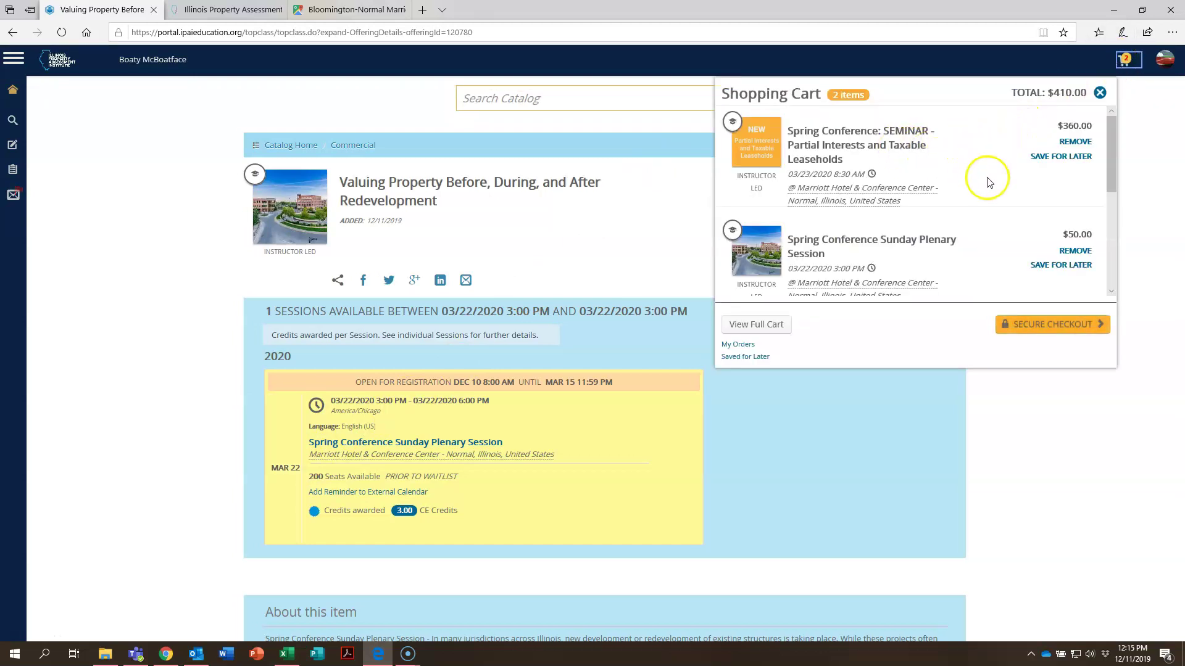
{"action": "scroll", "coordinate": [988, 182], "scroll_direction": "down", "scroll_amount": 1}
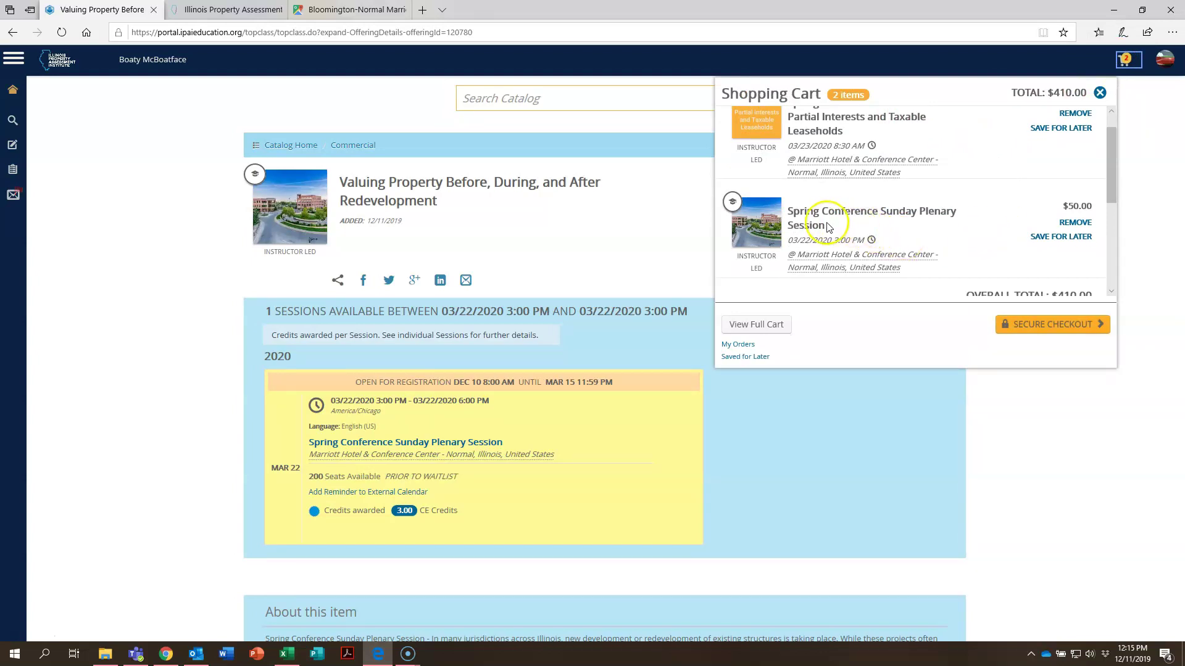
{"action": "scroll", "coordinate": [992, 197], "scroll_direction": "down", "scroll_amount": 1}
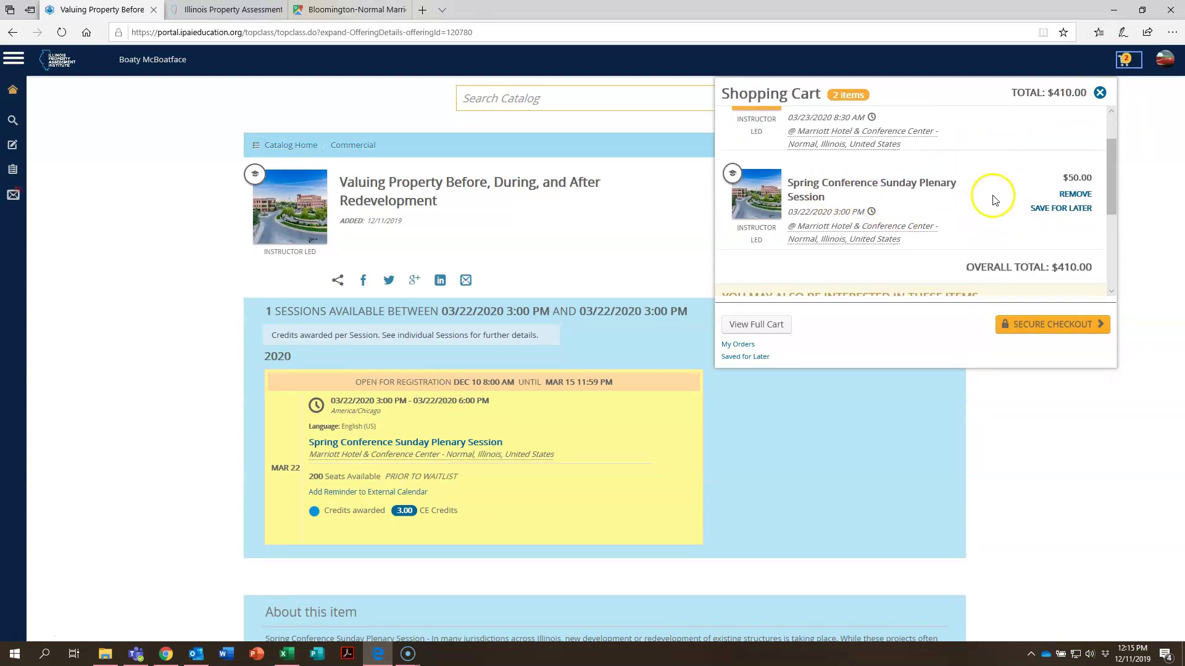
{"action": "scroll", "coordinate": [993, 199], "scroll_direction": "down", "scroll_amount": 4}
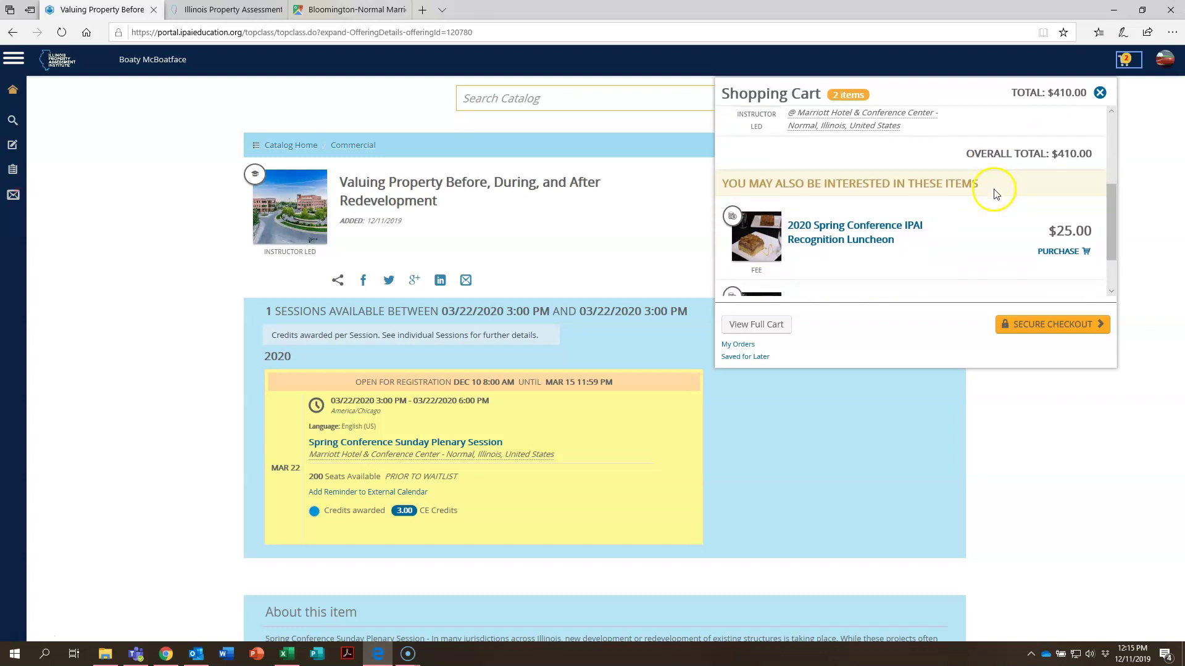
{"action": "scroll", "coordinate": [994, 194], "scroll_direction": "down", "scroll_amount": 1}
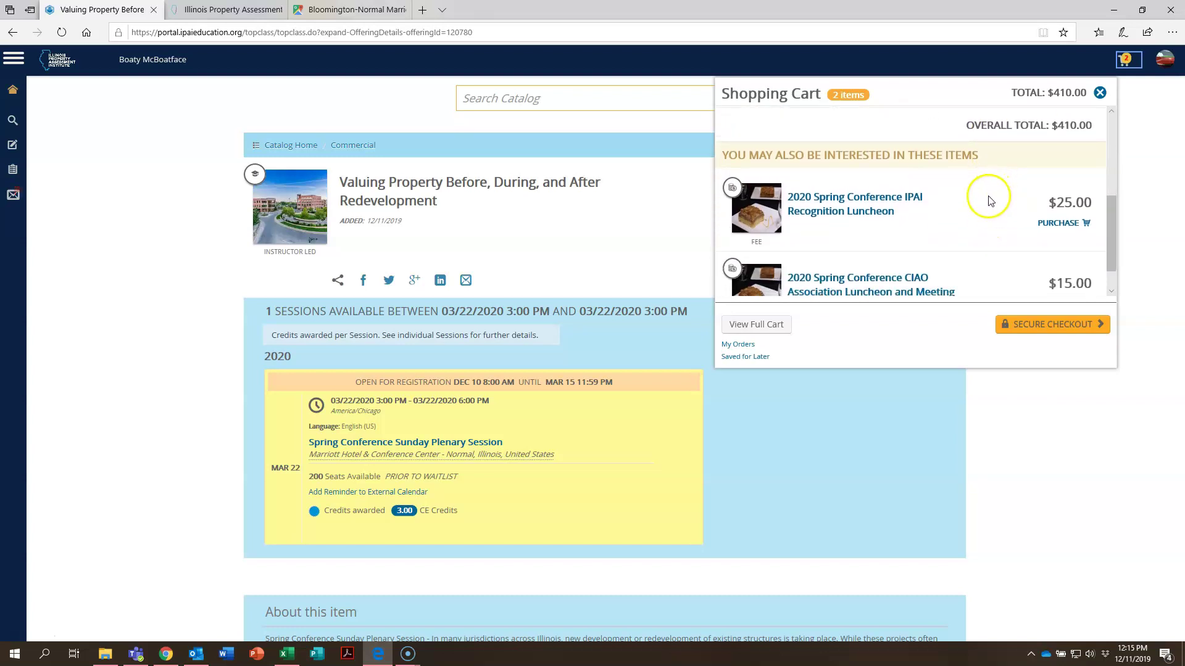
{"action": "scroll", "coordinate": [993, 198], "scroll_direction": "down", "scroll_amount": 1}
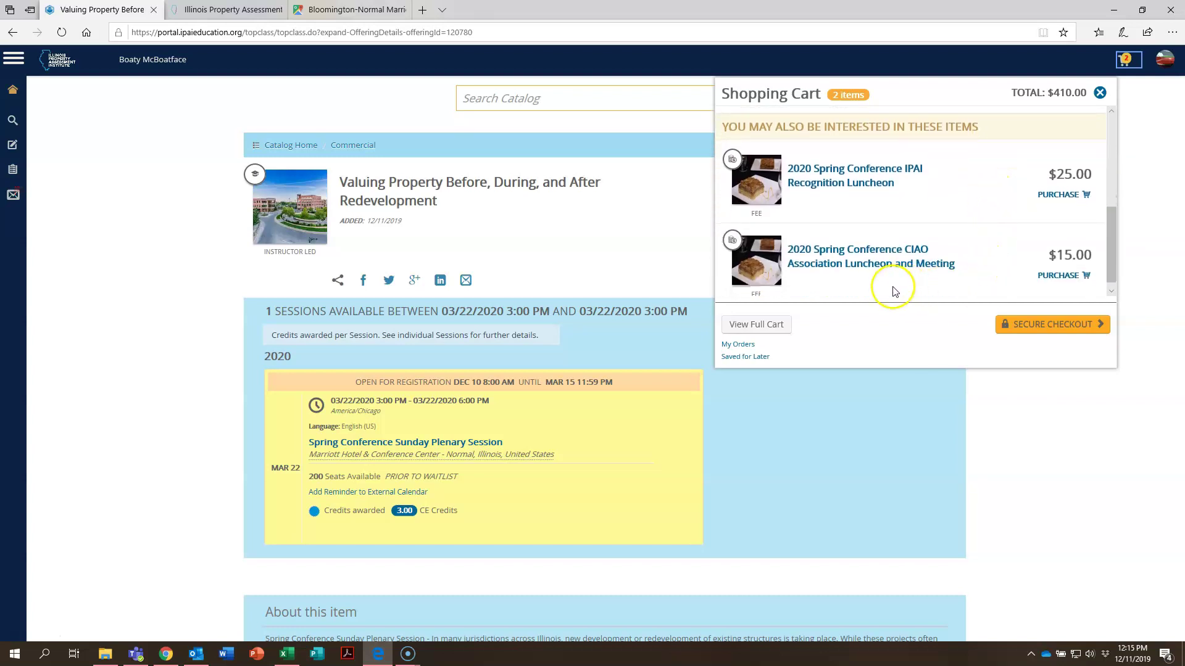
{"action": "scroll", "coordinate": [989, 250], "scroll_direction": "up", "scroll_amount": 6}
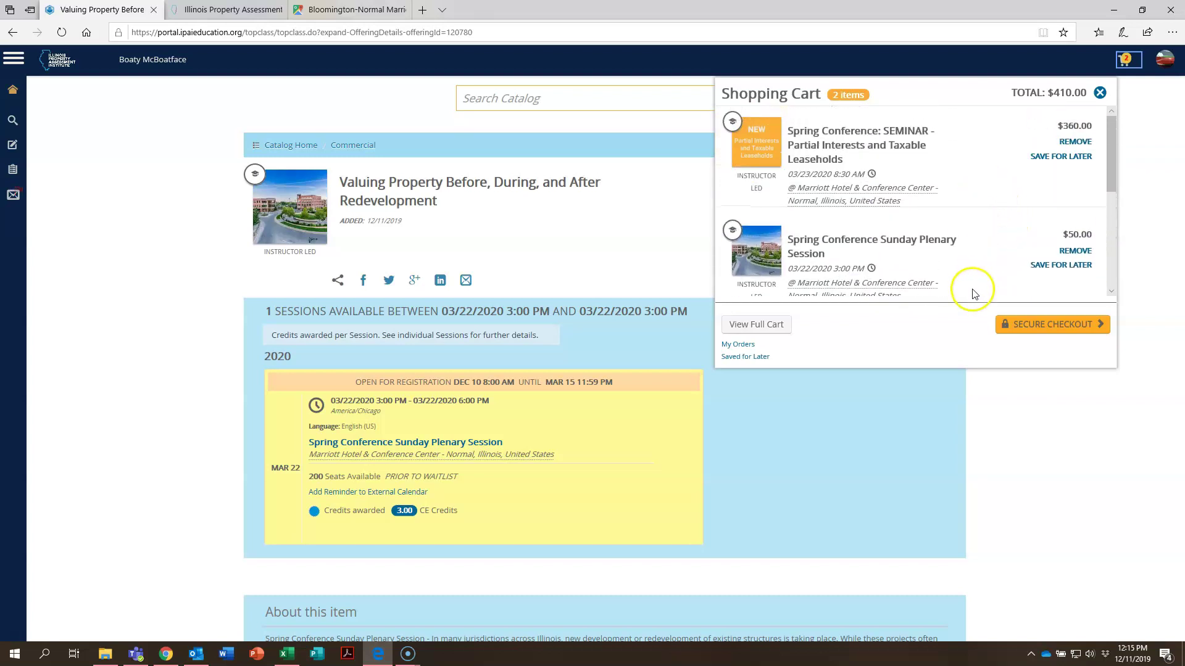
- Start secure checkout and move past Items and Billing to the Payment section for the $410.00 order
{"action": "left_click", "coordinate": [1044, 326]}
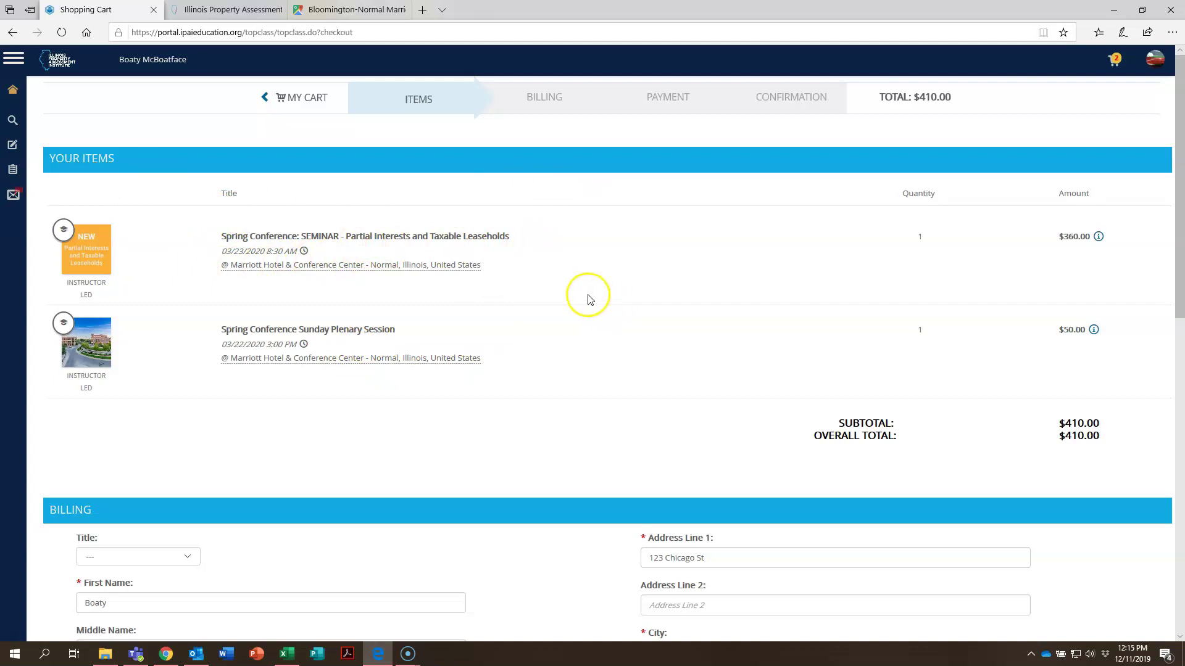
{"action": "scroll", "coordinate": [556, 312], "scroll_direction": "down", "scroll_amount": 5}
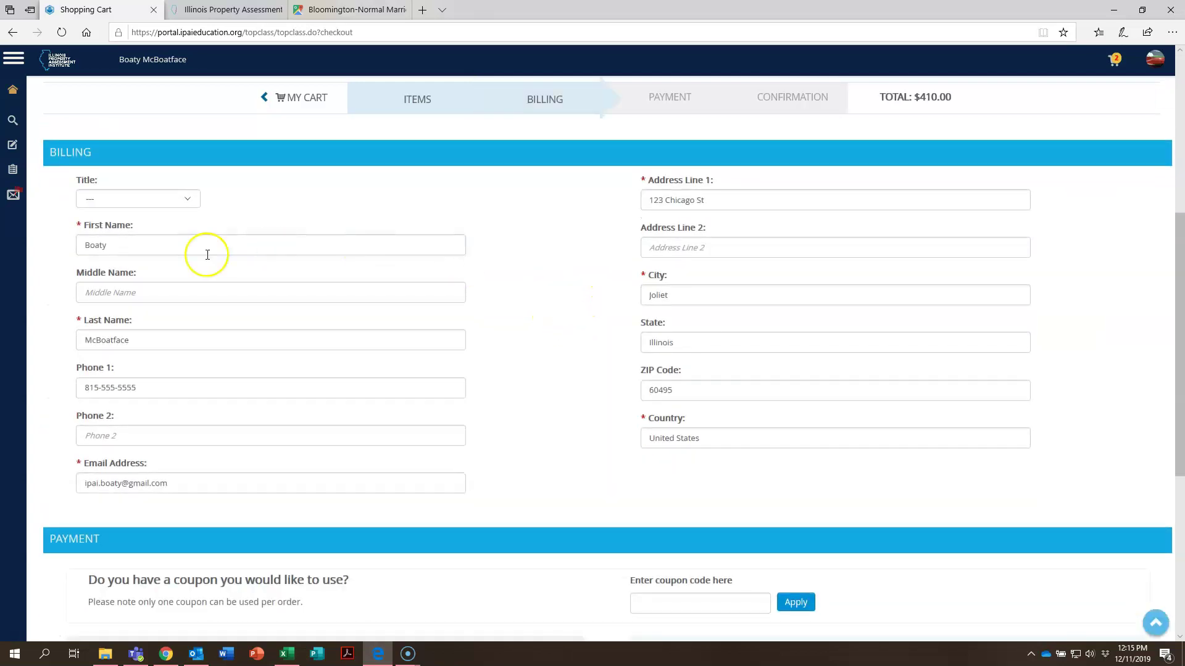
{"action": "left_click", "coordinate": [99, 238]}
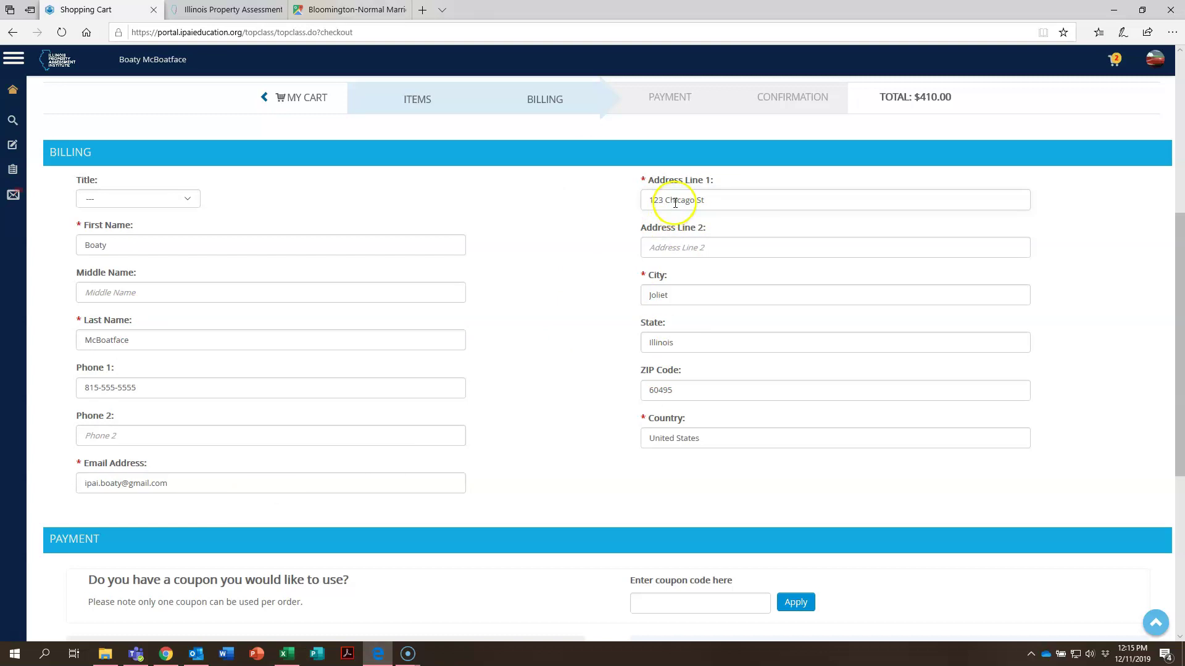
{"action": "scroll", "coordinate": [567, 346], "scroll_direction": "down", "scroll_amount": 3}
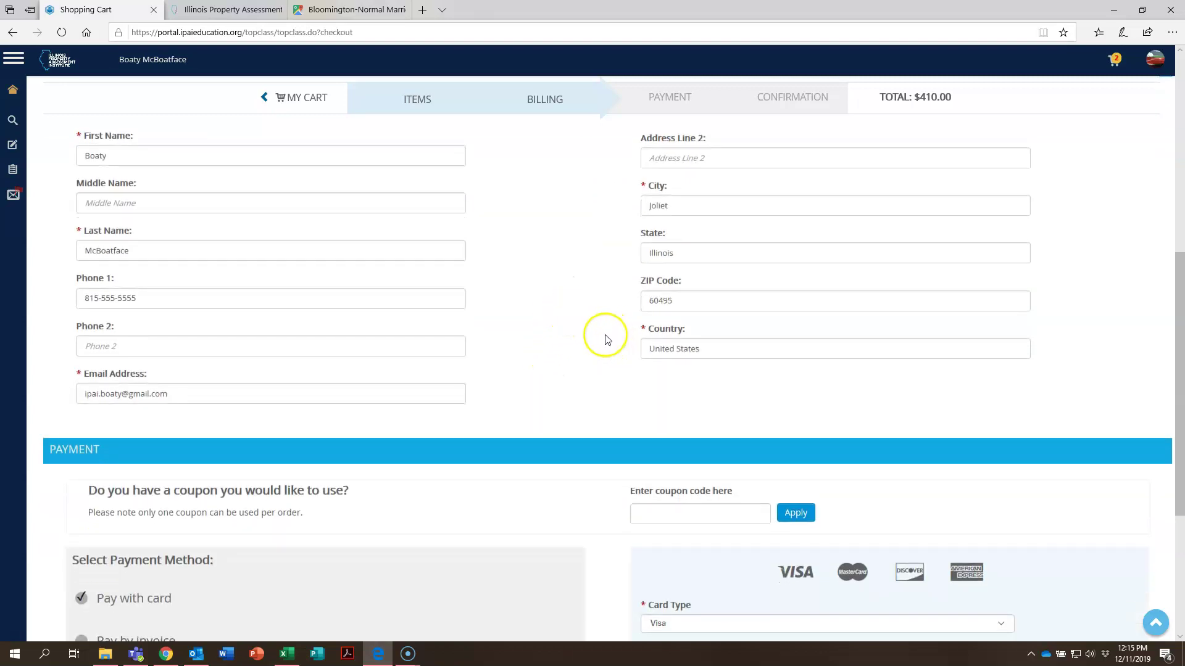
{"action": "scroll", "coordinate": [596, 334], "scroll_direction": "down", "scroll_amount": 2}
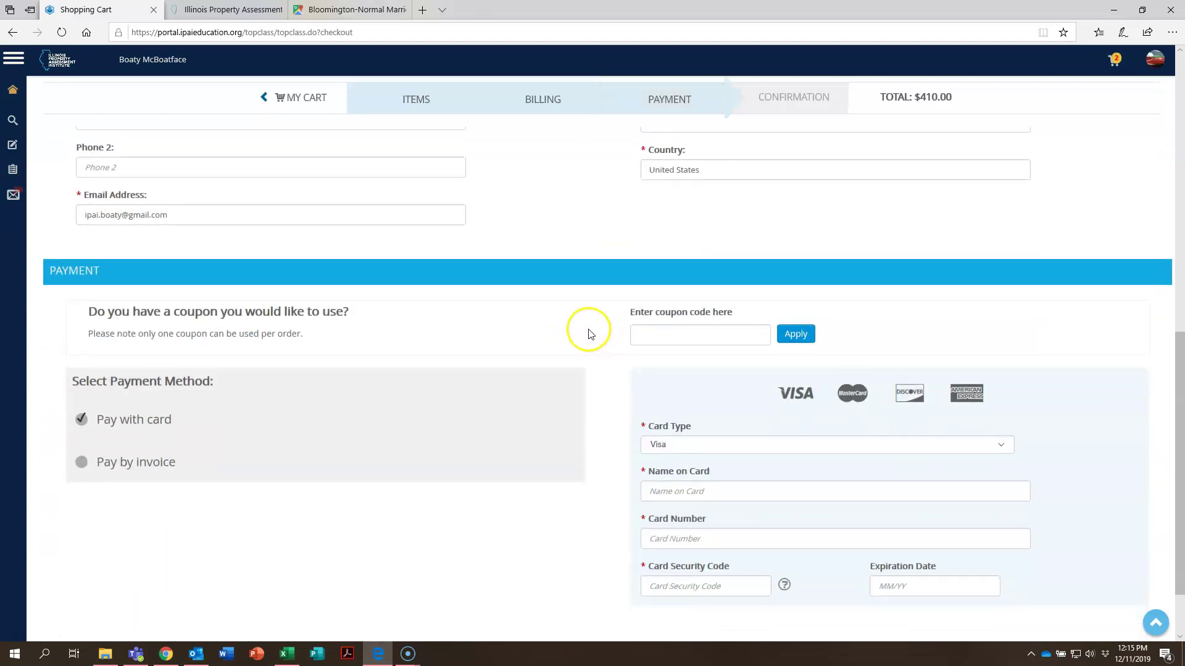
{"action": "scroll", "coordinate": [599, 332], "scroll_direction": "down", "scroll_amount": 2}
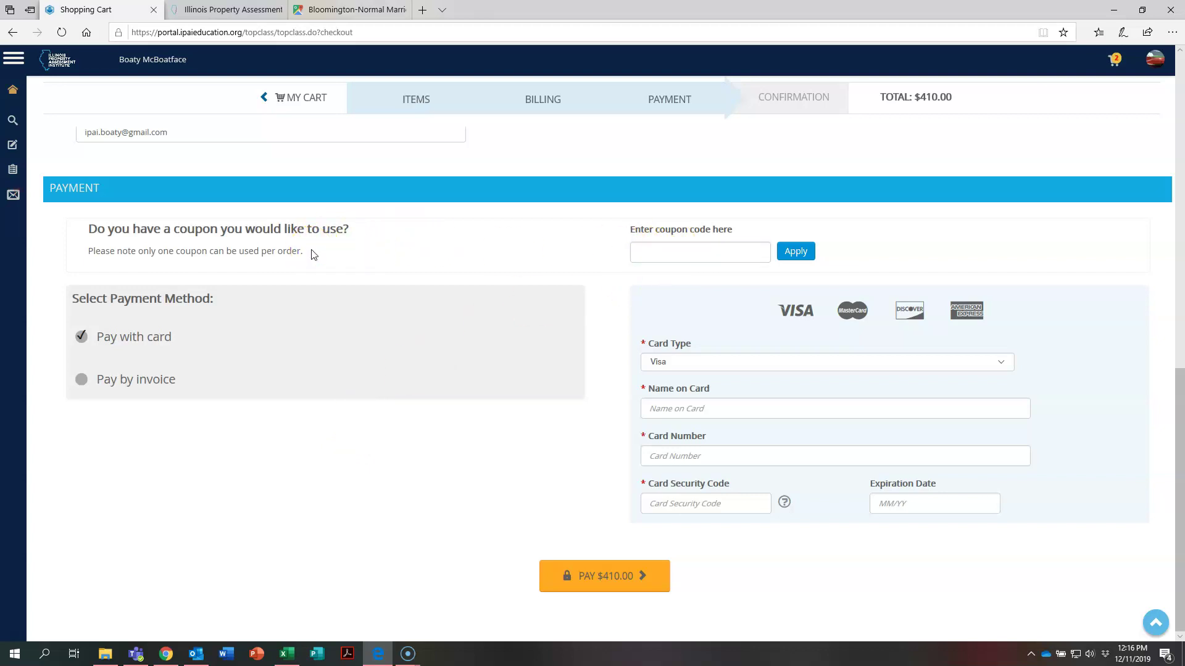
- Switch payment from card to Pay by invoice and place the $410.00 order
{"action": "left_click", "coordinate": [332, 249]}
{"action": "left_click", "coordinate": [82, 381]}
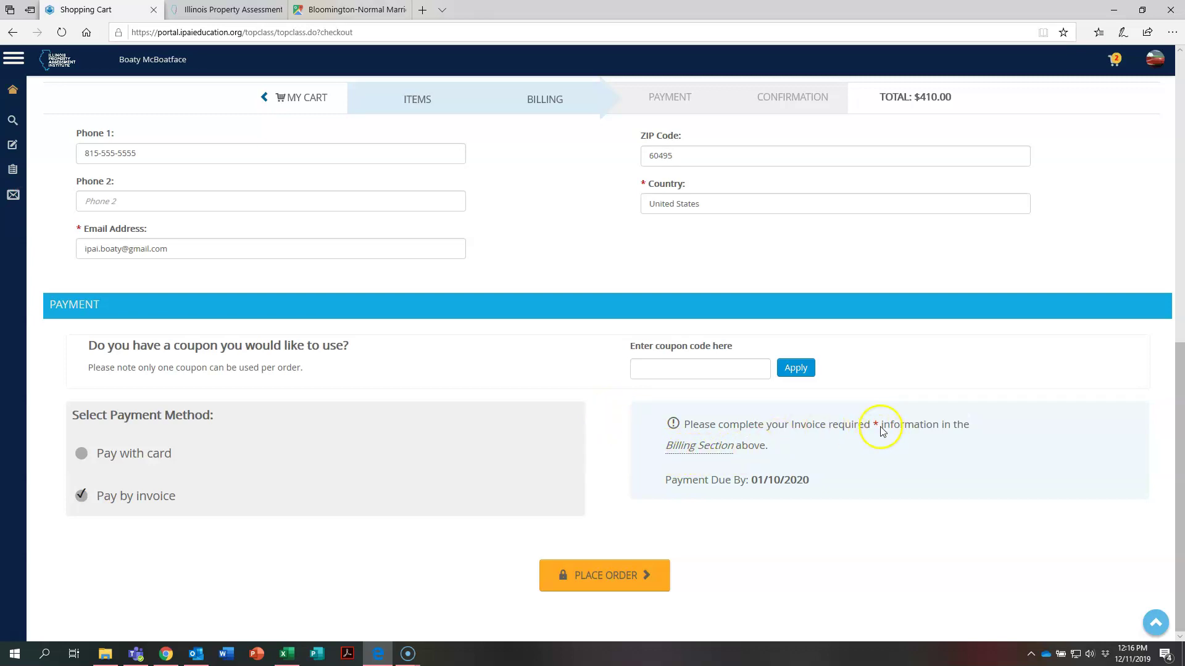
{"action": "scroll", "coordinate": [608, 384], "scroll_direction": "up", "scroll_amount": 3}
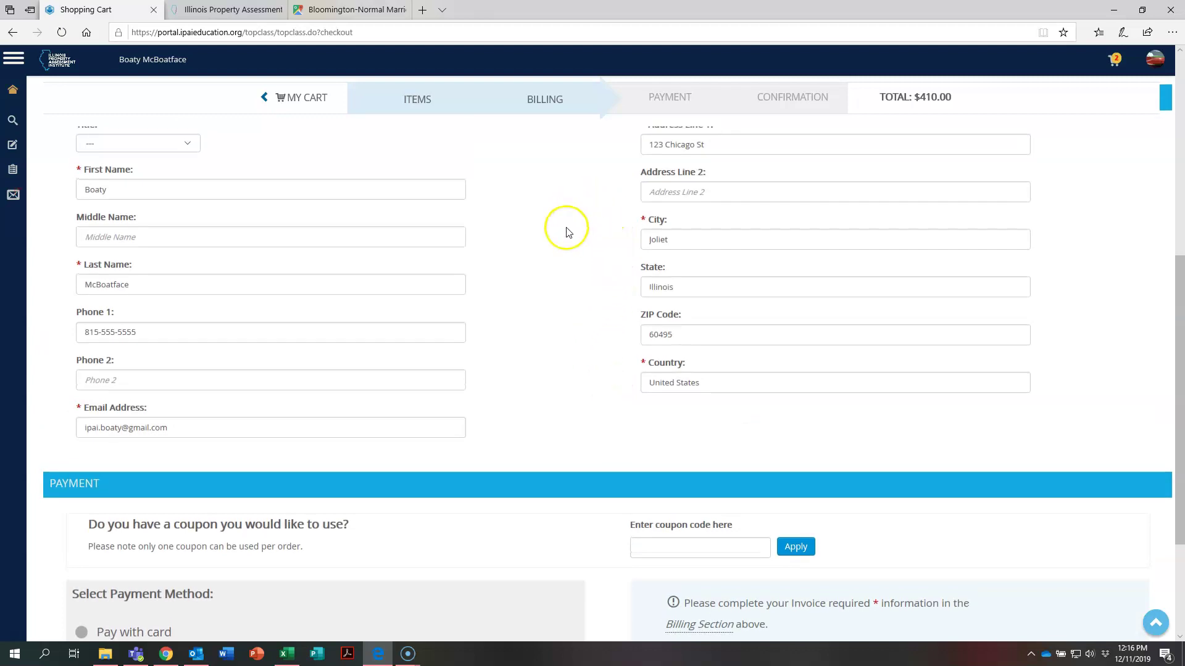
{"action": "scroll", "coordinate": [586, 309], "scroll_direction": "down", "scroll_amount": 3}
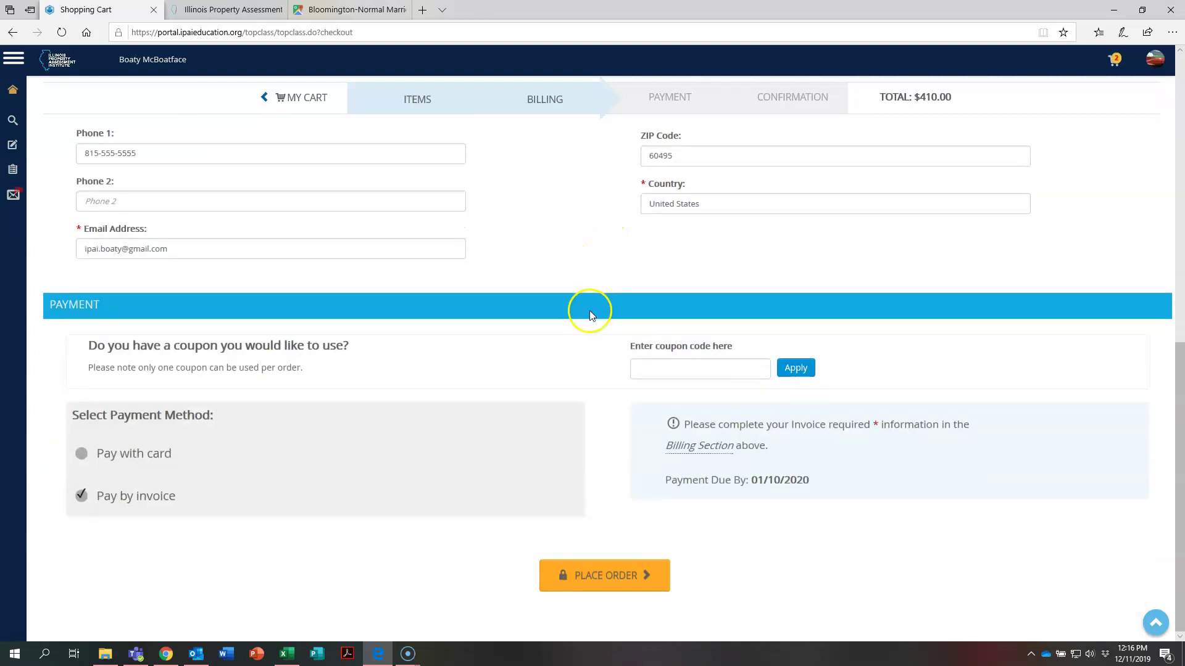
{"action": "left_click", "coordinate": [607, 580]}
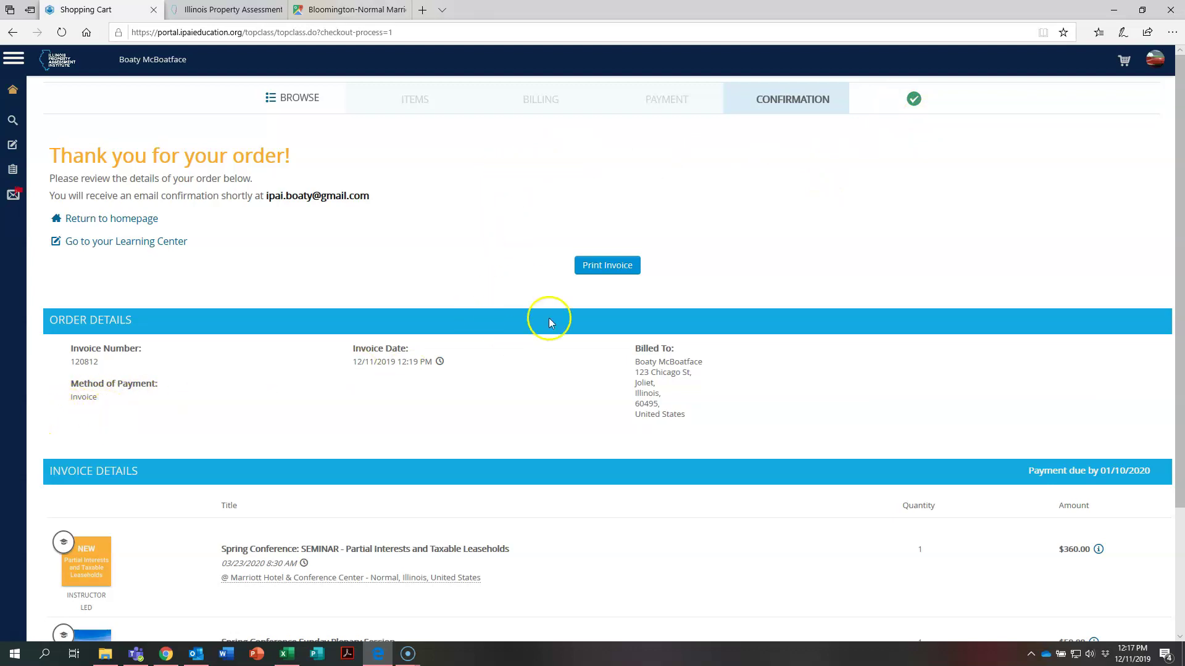
- Review the Thank you for your order page for the two Spring Conference items
{"action": "scroll", "coordinate": [583, 358], "scroll_direction": "down", "scroll_amount": 3}
{"action": "scroll", "coordinate": [574, 360], "scroll_direction": "up", "scroll_amount": 3}
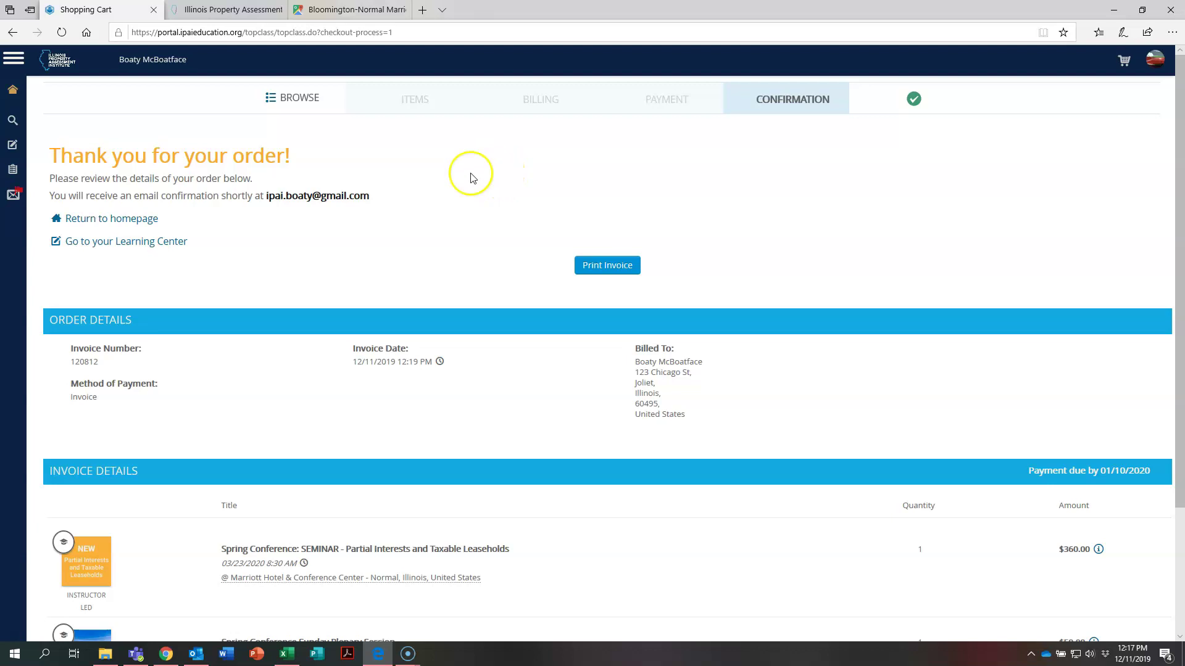
- Go to the Learning Center and check both Spring Conference sessions show Enrolled and Pending Payment
{"action": "mouse_move", "coordinate": [8, 93]}
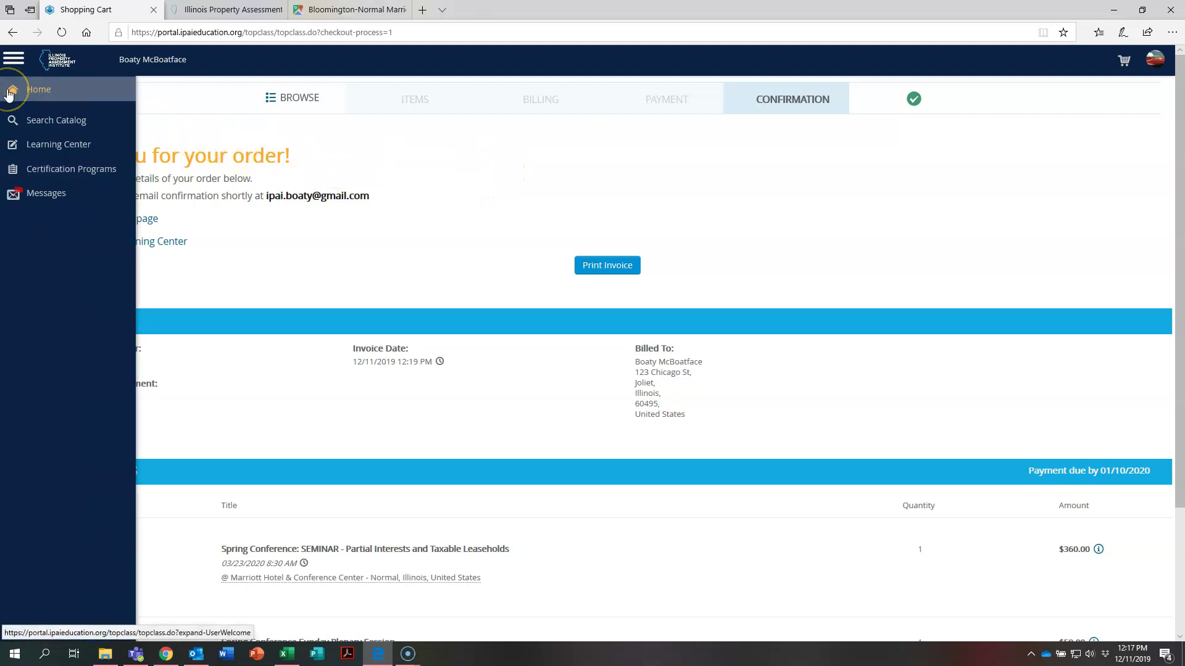
{"action": "left_click", "coordinate": [43, 146]}
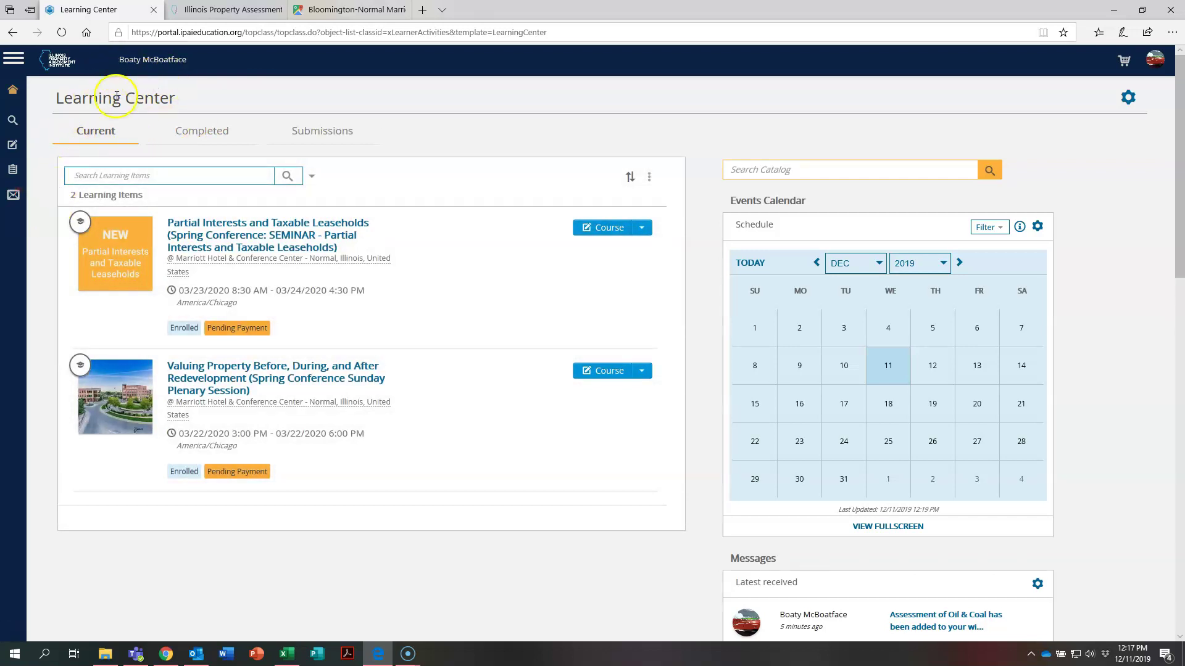
{"action": "scroll", "coordinate": [46, 198], "scroll_direction": "down", "scroll_amount": 2}
{"action": "scroll", "coordinate": [58, 241], "scroll_direction": "up", "scroll_amount": 2}
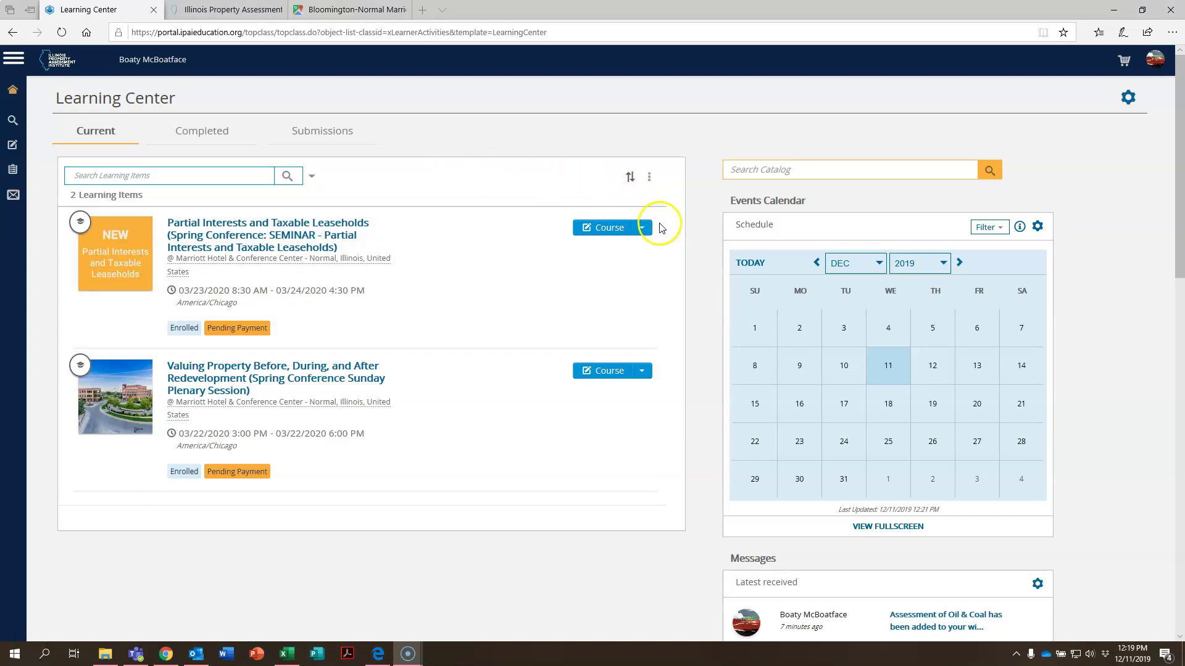
- Look at the seminar's Course actions showing Unenroll, then close them without unenrolling
{"action": "left_click", "coordinate": [642, 229]}
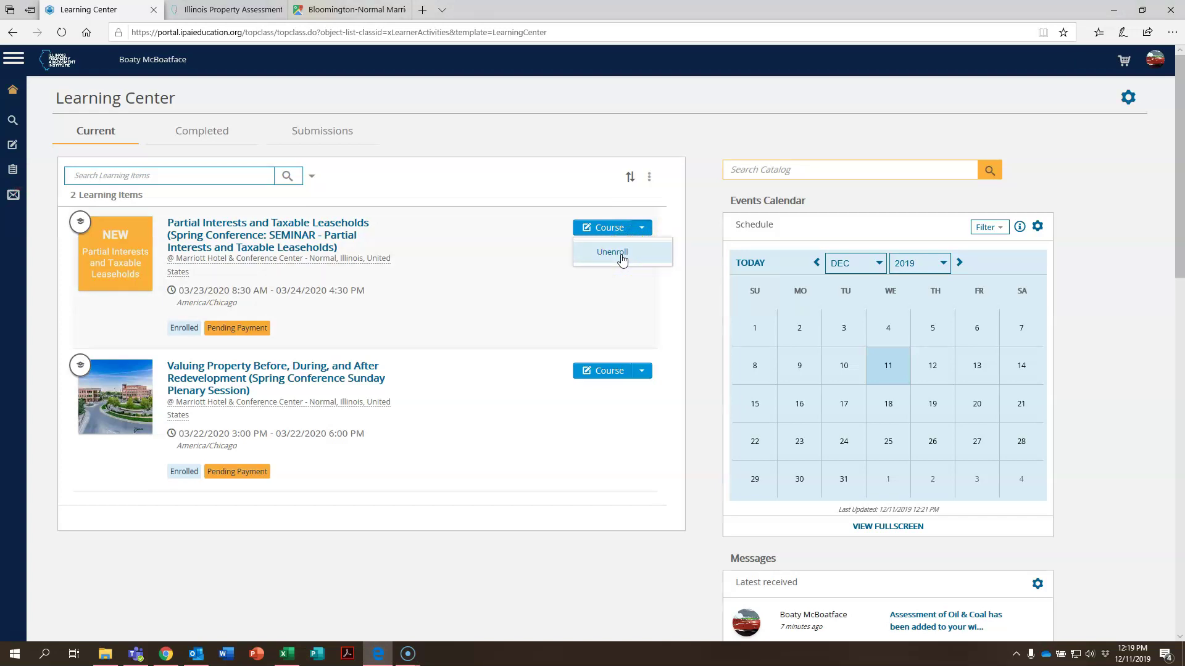
{"action": "left_click", "coordinate": [696, 237]}
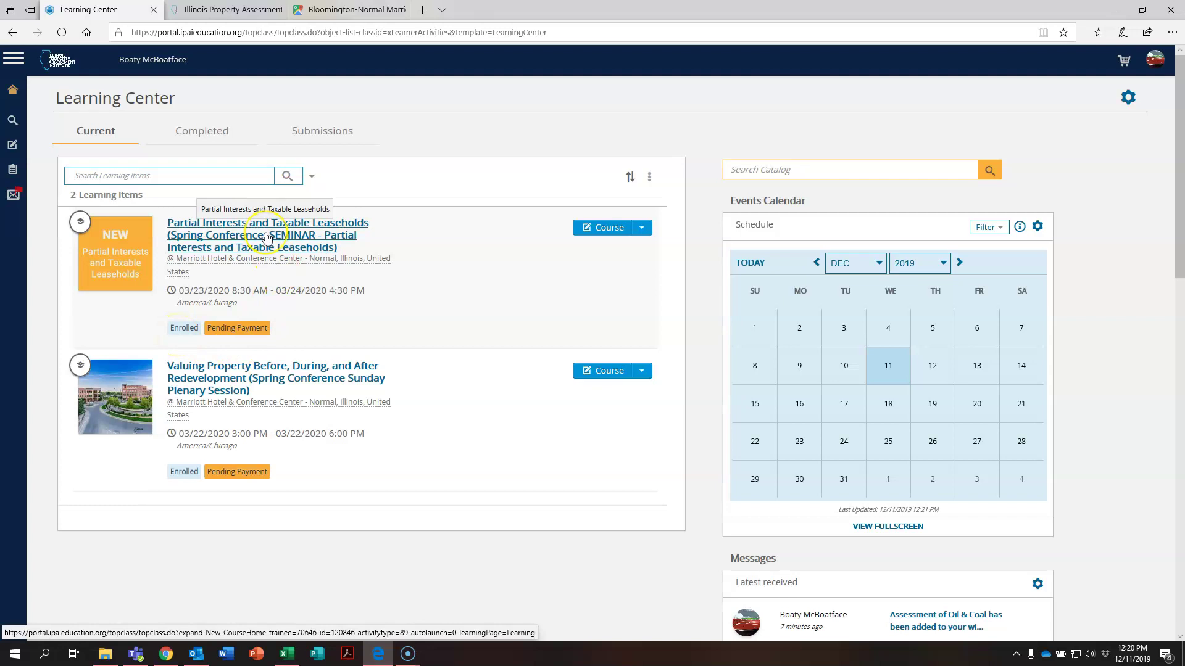
- Open the Partial Interests and Taxable Leaseholds Course Home showing 03/23–03/24/2020 sessions in Normal, Illinois
{"action": "left_click", "coordinate": [267, 238]}
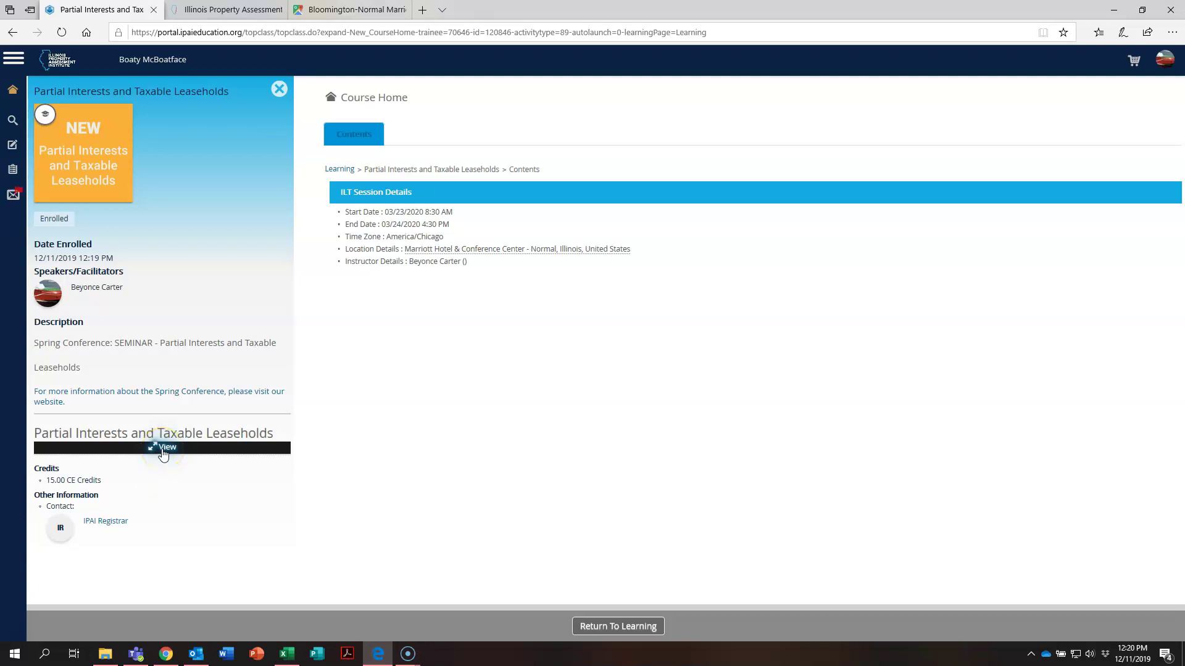
{"action": "left_click", "coordinate": [164, 452]}
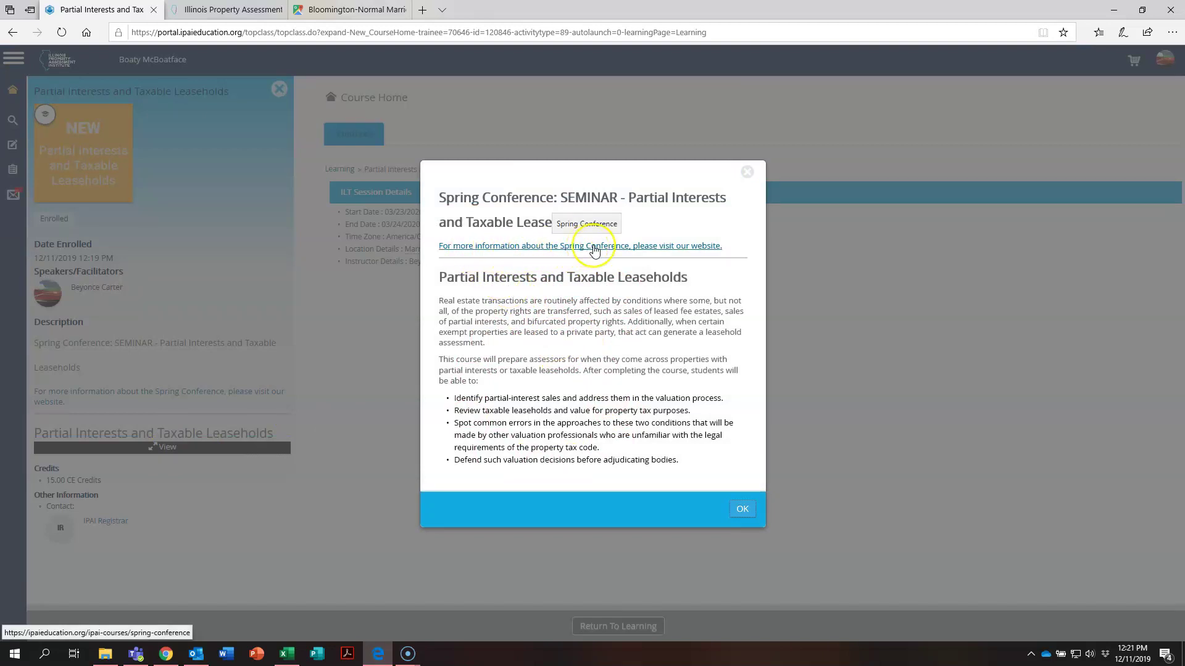
{"action": "left_click", "coordinate": [748, 175]}
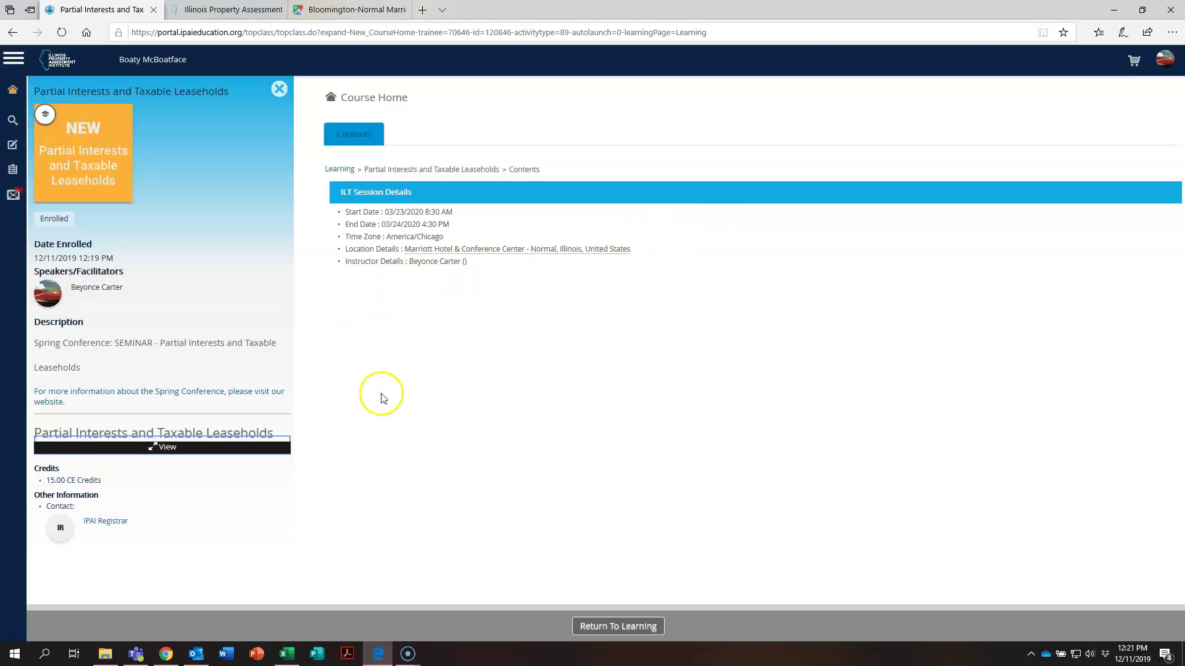
- Return to the Learning Center and open the Account page from the profile menu
{"action": "left_click", "coordinate": [624, 628]}
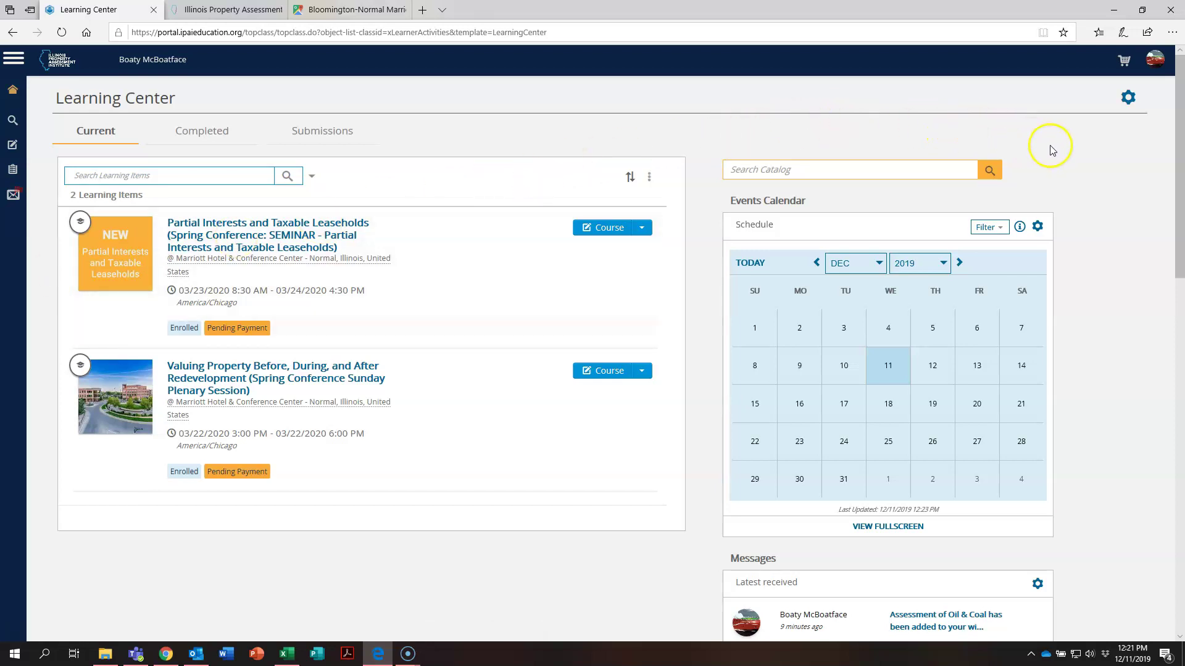
{"action": "left_click", "coordinate": [1153, 61]}
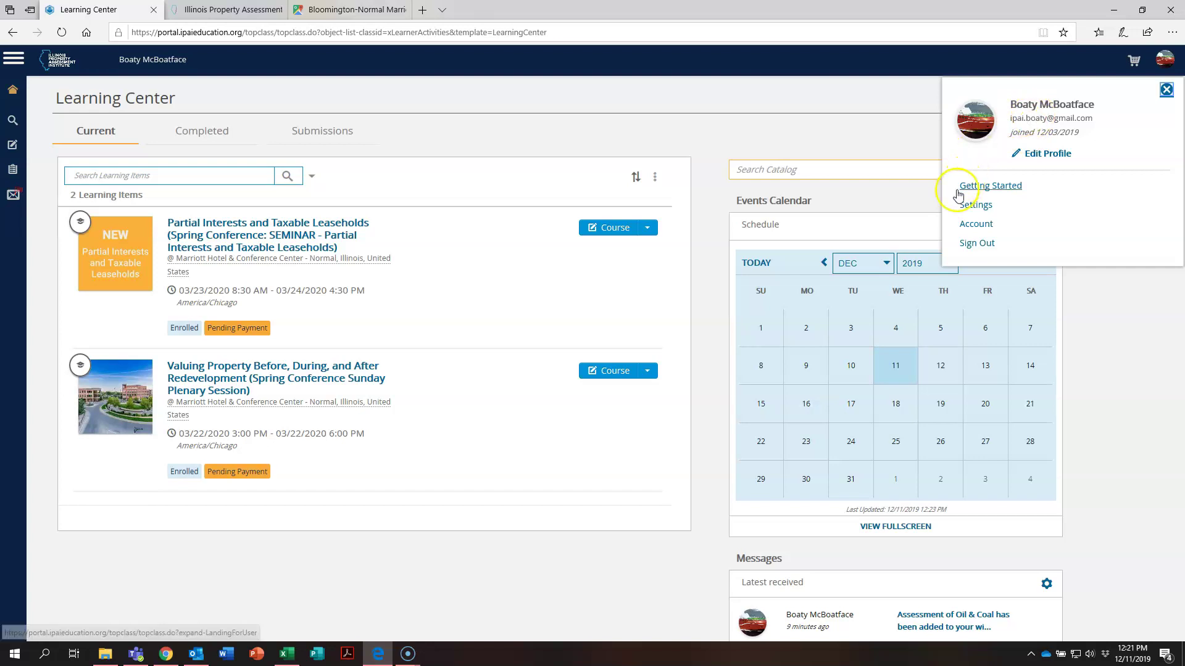
{"action": "left_click", "coordinate": [985, 226]}
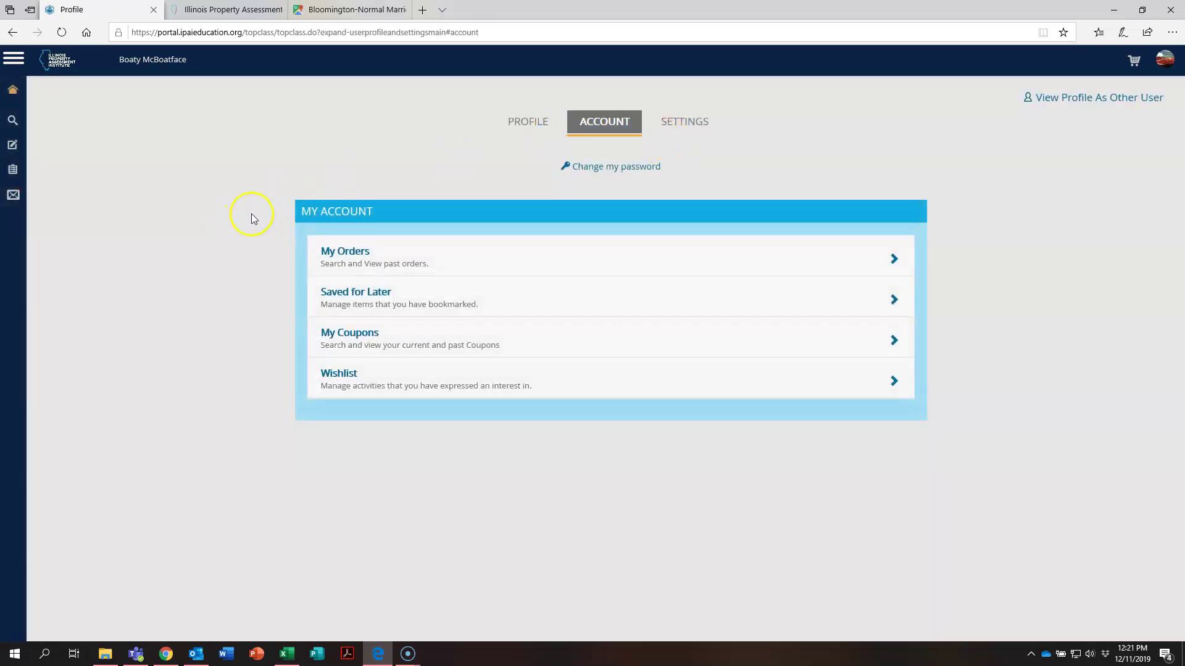
- In My Orders, review the $410.00 invoice order's purchase details, then return to the orders list
{"action": "left_click", "coordinate": [353, 254]}
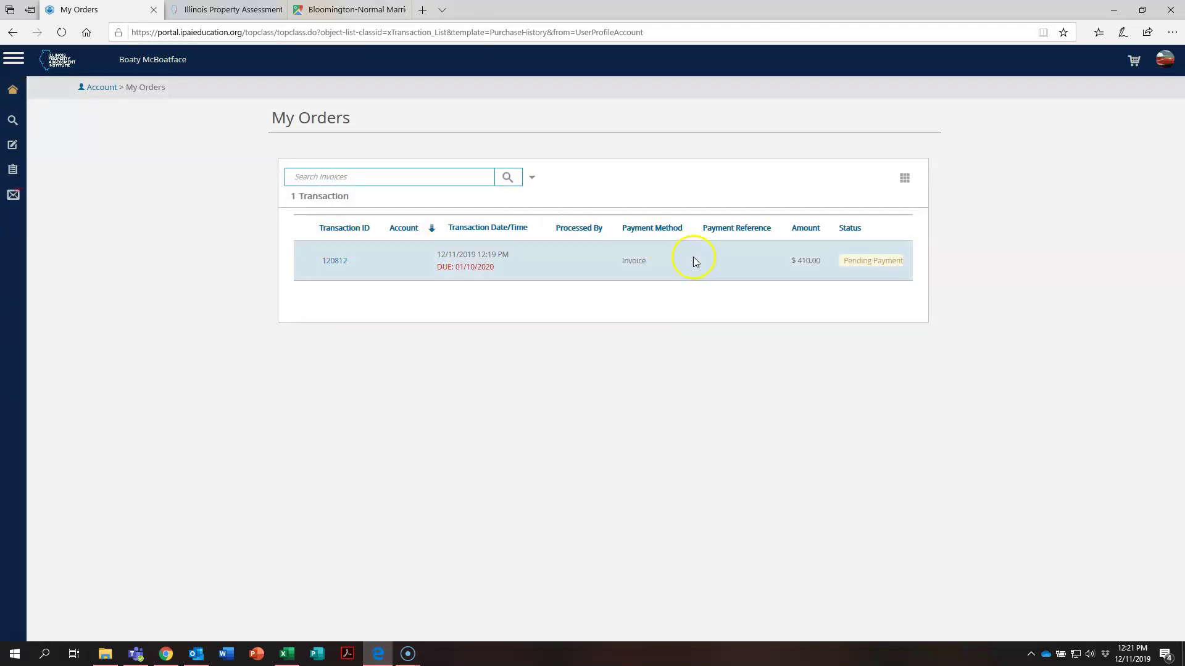
{"action": "left_click", "coordinate": [332, 262]}
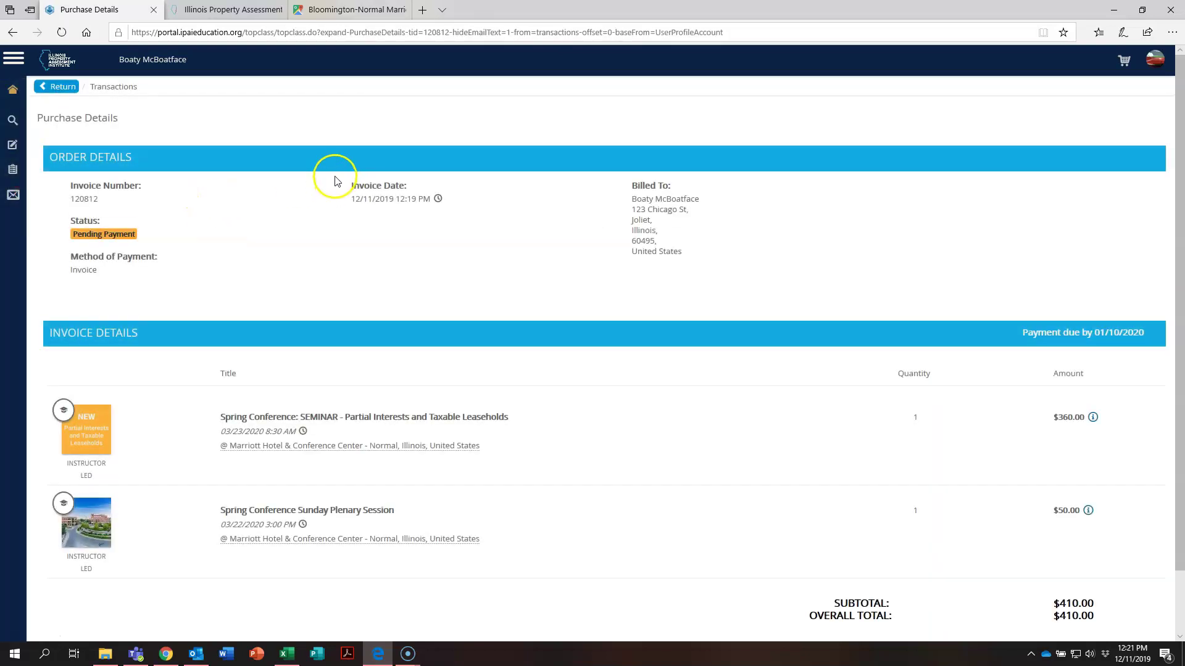
{"action": "scroll", "coordinate": [321, 240], "scroll_direction": "down", "scroll_amount": 1}
{"action": "scroll", "coordinate": [349, 258], "scroll_direction": "up", "scroll_amount": 1}
{"action": "left_click", "coordinate": [63, 87]}
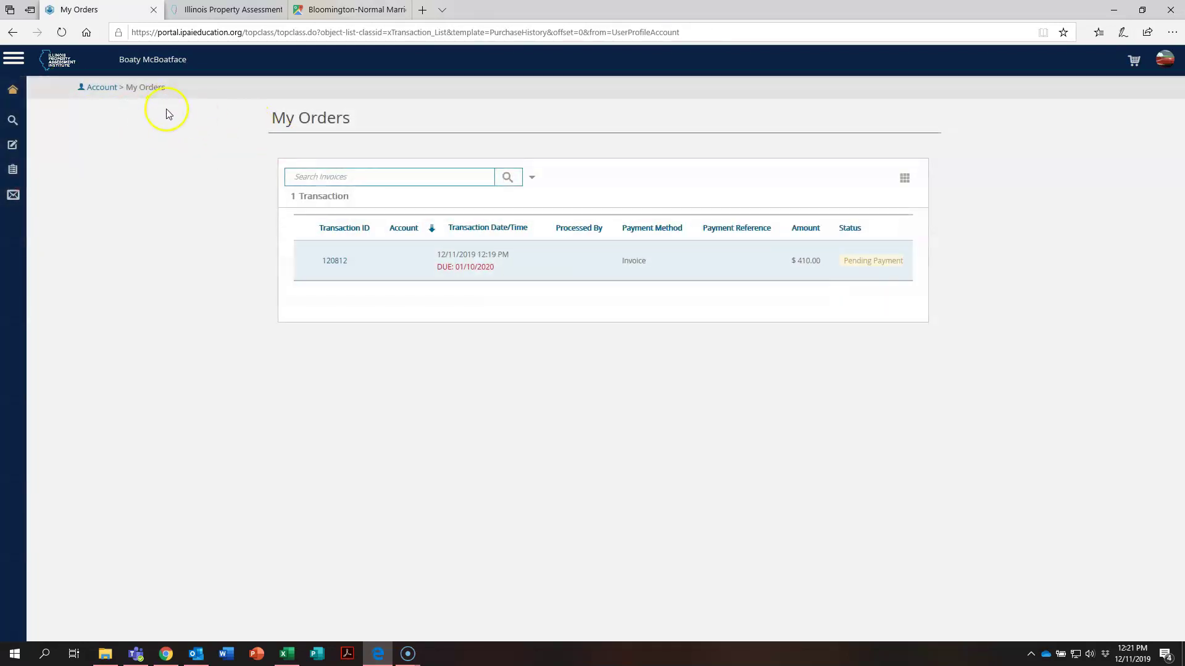
- Go back to Account and open the Wishlist showing Assessment of Oil & Coal (002-949)
{"action": "left_click", "coordinate": [102, 89]}
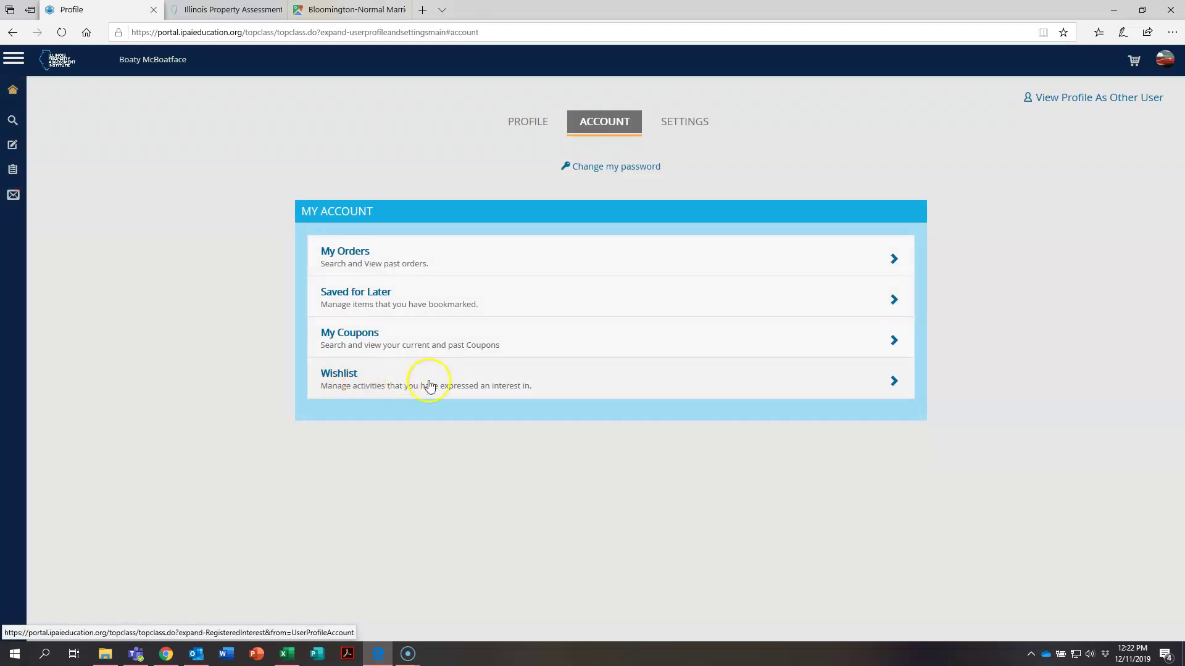
{"action": "left_click", "coordinate": [537, 383]}
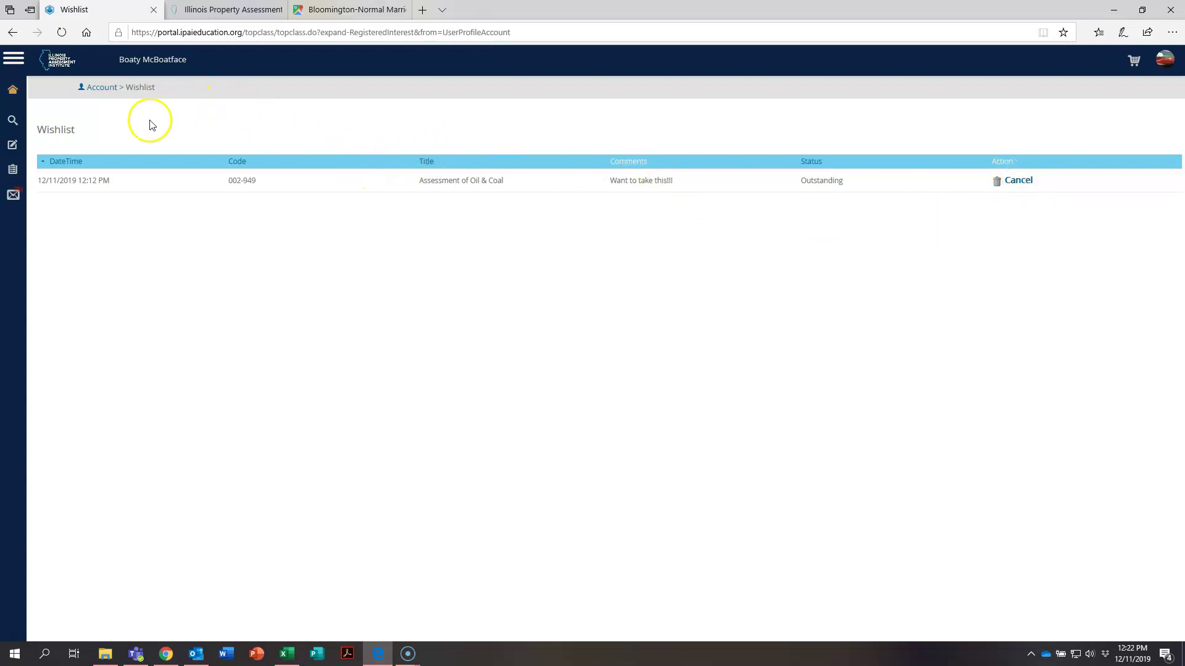
- Go to the Welcome to the IPAI Student Portal home page via the sidebar Home link
{"action": "left_click", "coordinate": [16, 91]}
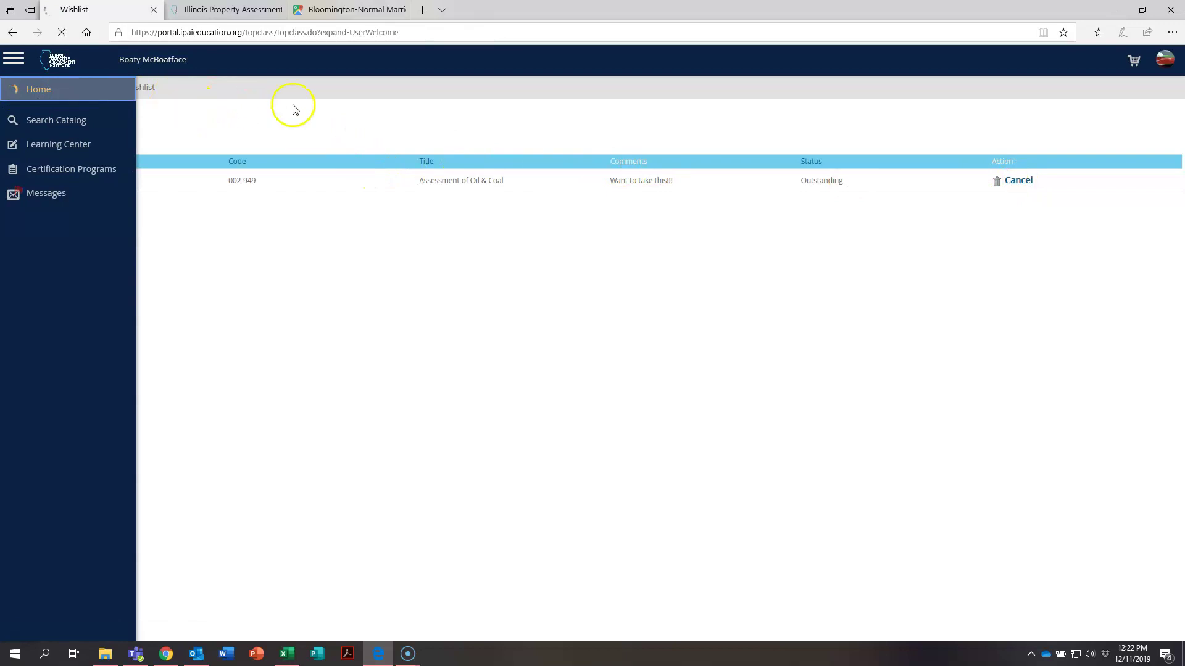